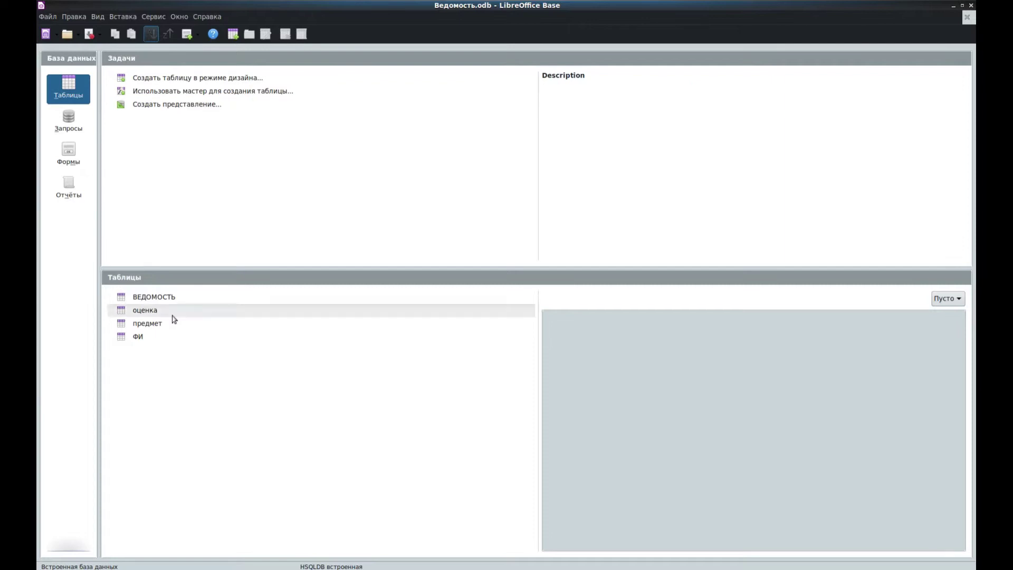
# - Look through the queries, forms and reports of the Ведомость database, ending back at its tables
pyautogui.click(80, 131)
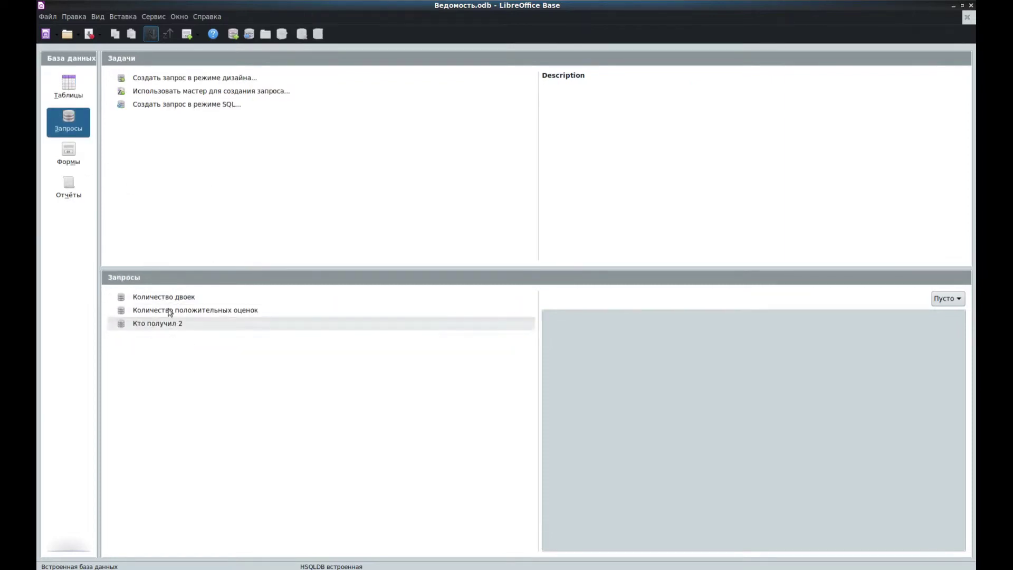
pyautogui.click(74, 158)
pyautogui.click(84, 196)
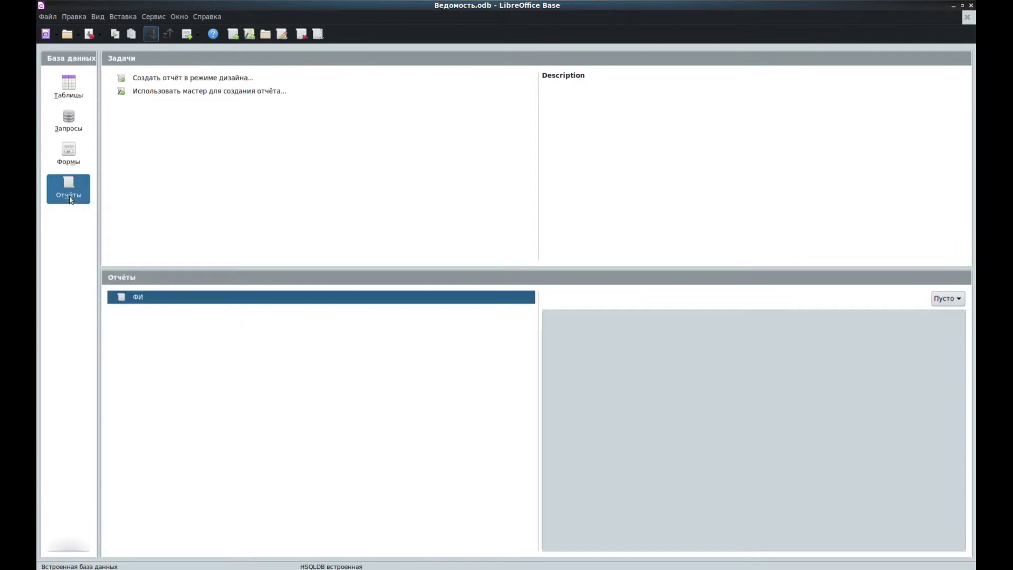
pyautogui.click(78, 90)
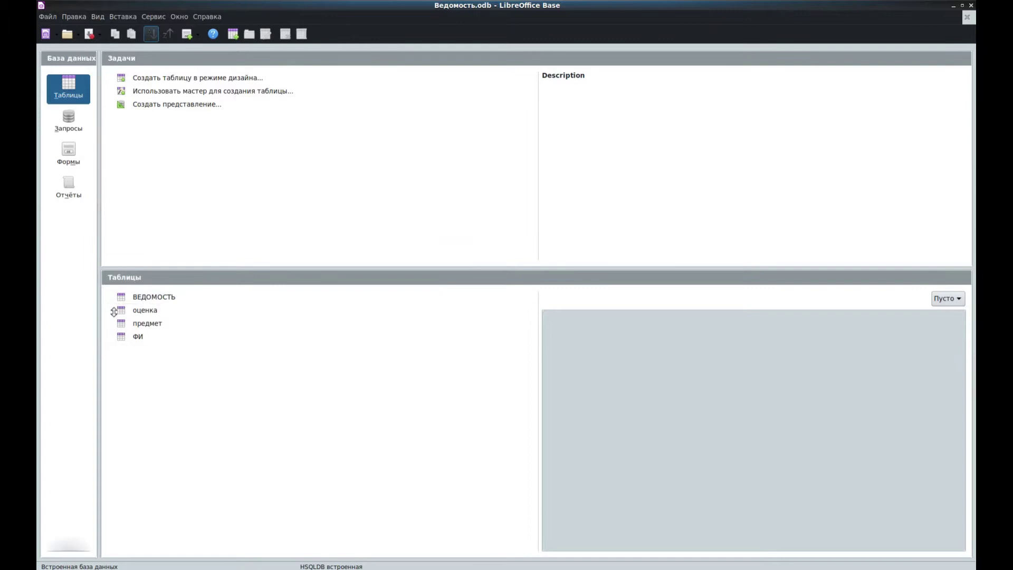
# - View the relationships between the tables of the Ведомость database, saving the document when asked, and close the relation designer
pyautogui.click(160, 14)
pyautogui.click(164, 30)
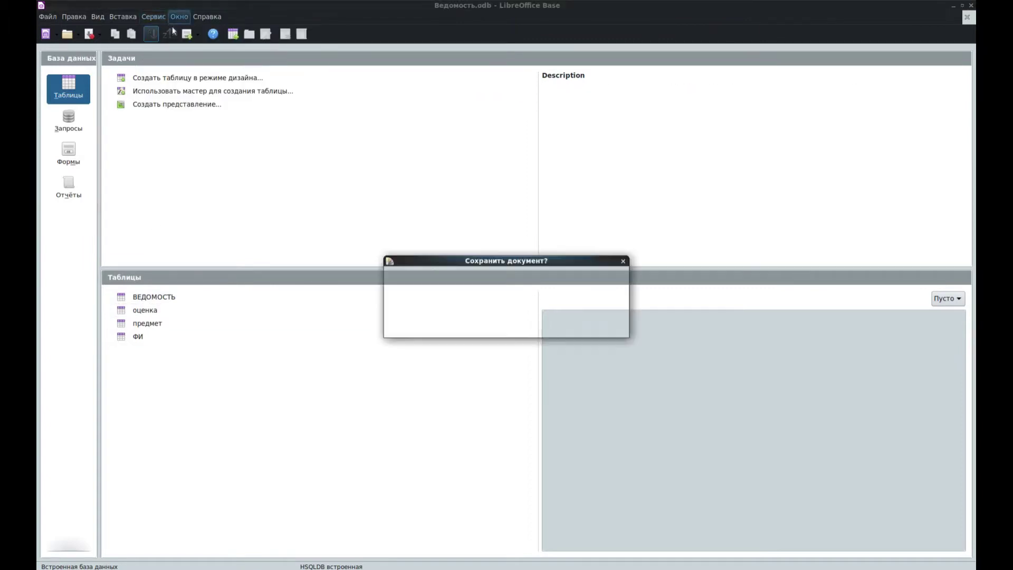
pyautogui.press('Return')
pyautogui.click(157, 16)
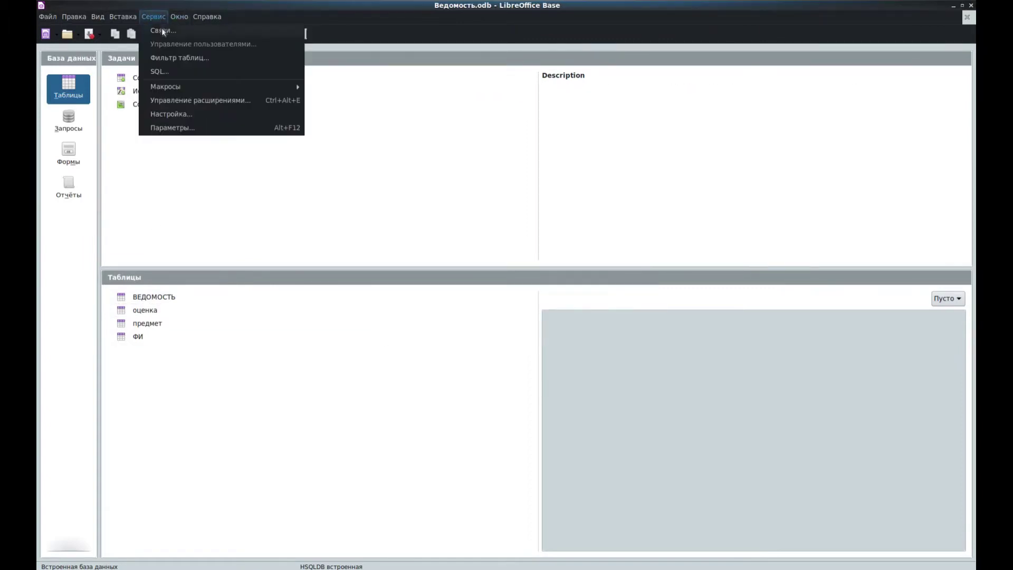
pyautogui.click(161, 27)
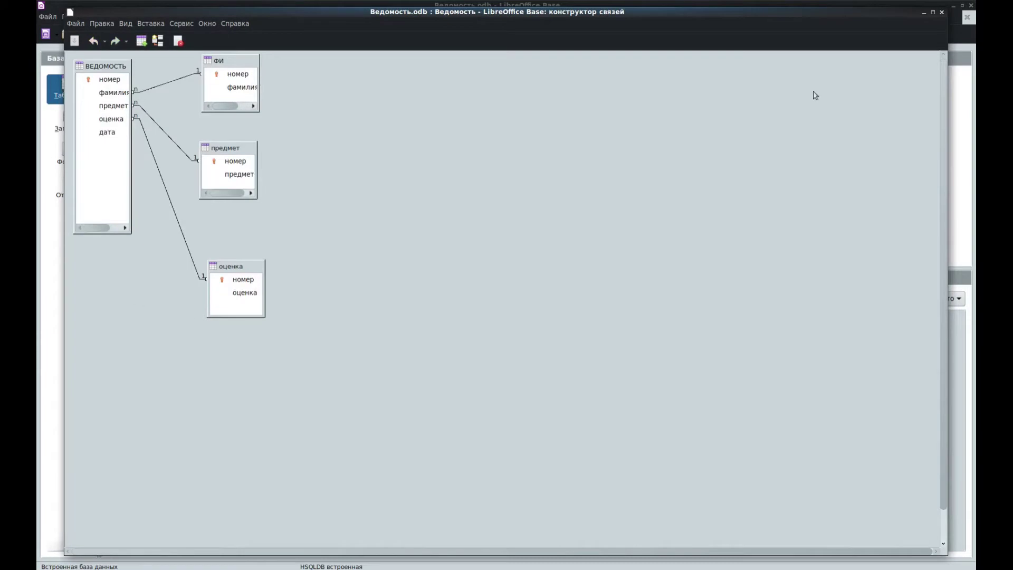
pyautogui.click(940, 12)
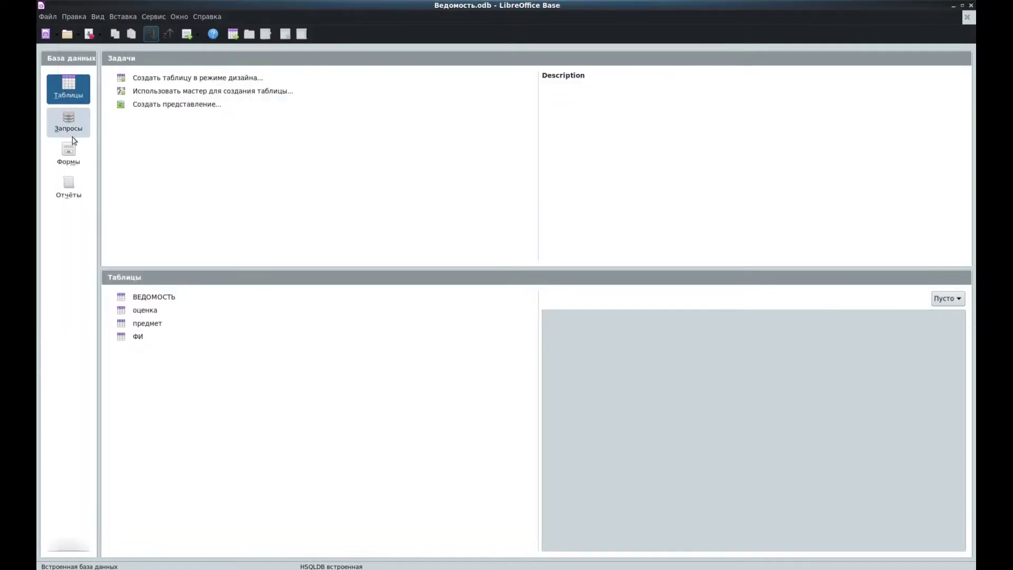
# - Open the ВЕДОМОСТЬ form, examine the choices for фамилия_имя, предмет and оценка in the first record, and close the form
pyautogui.click(69, 154)
pyautogui.doubleClick(155, 298)
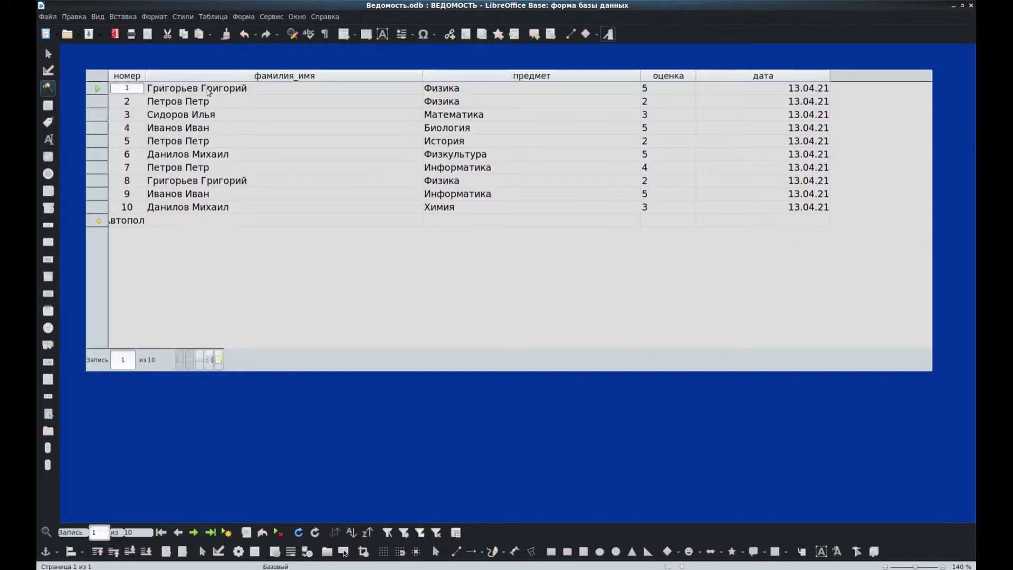
pyautogui.click(208, 90)
pyautogui.click(208, 90)
pyautogui.click(215, 138)
pyautogui.click(453, 90)
pyautogui.click(453, 90)
pyautogui.click(448, 126)
pyautogui.click(648, 90)
pyautogui.click(648, 89)
pyautogui.click(647, 89)
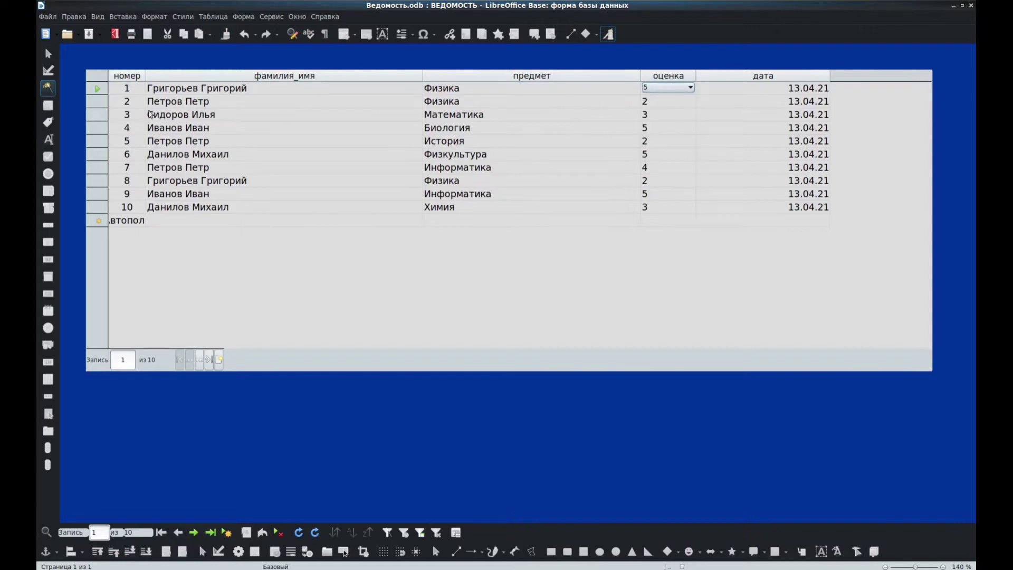
pyautogui.click(971, 6)
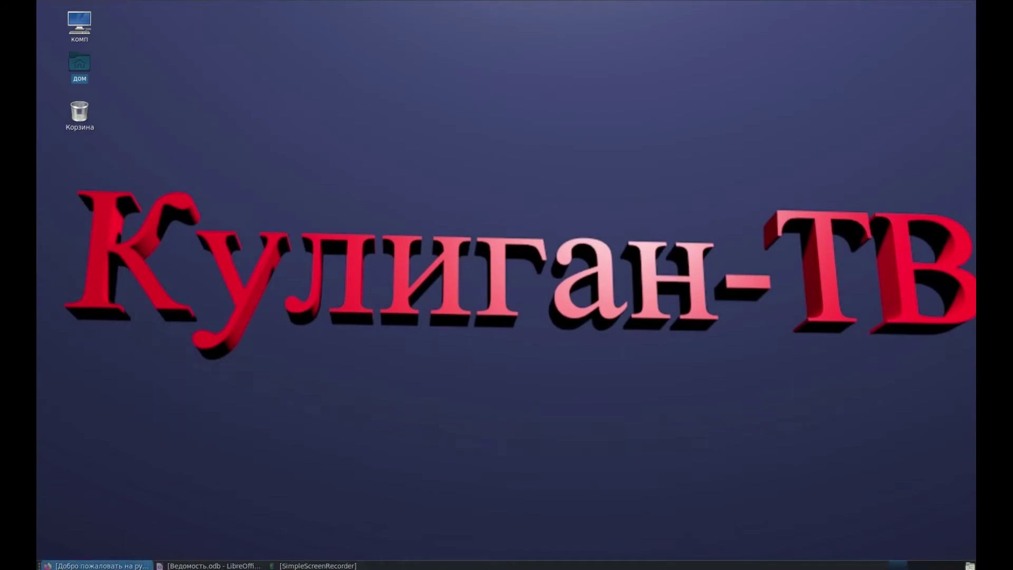
# - Switch to Firefox, open the LibreOffice download page, examine the operating system choices for version 7.1.2, and minimize the browser
pyautogui.click(95, 565)
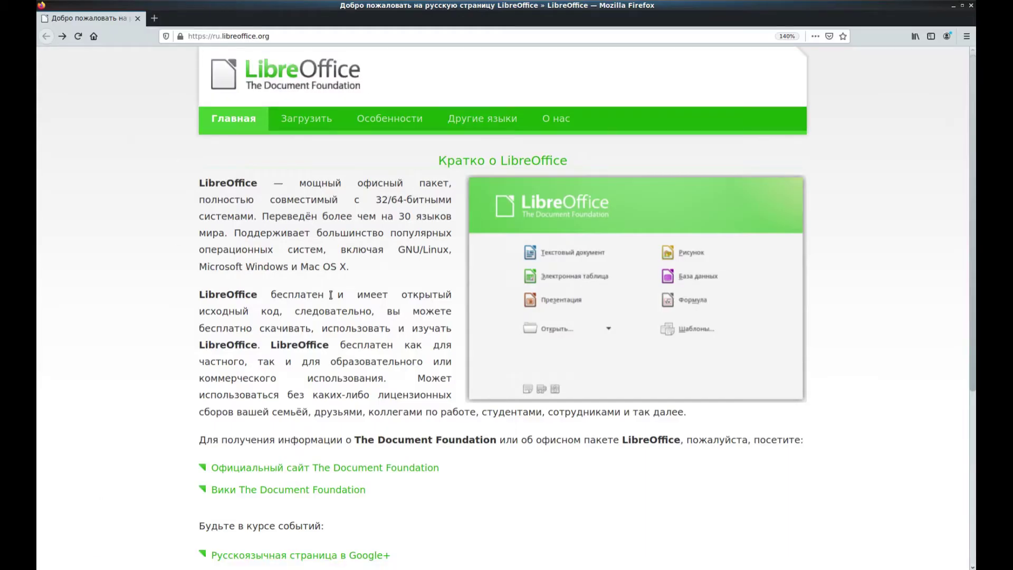
pyautogui.click(310, 121)
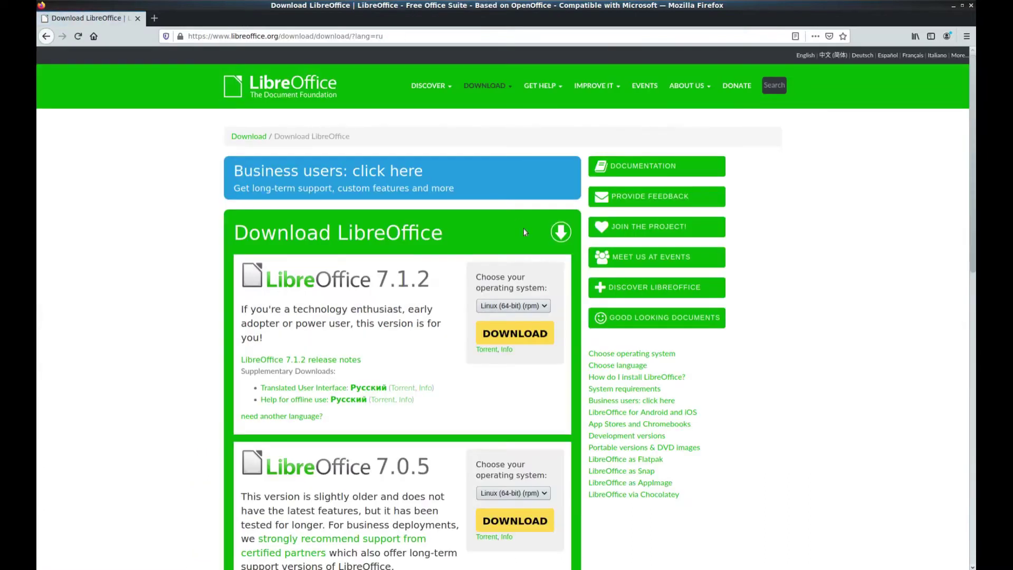
pyautogui.click(517, 310)
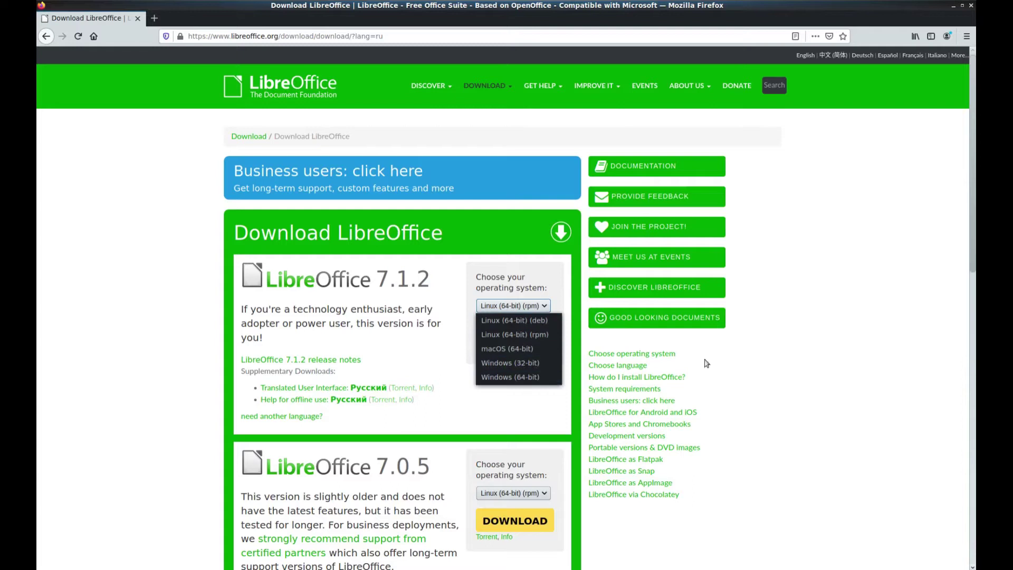
pyautogui.click(809, 345)
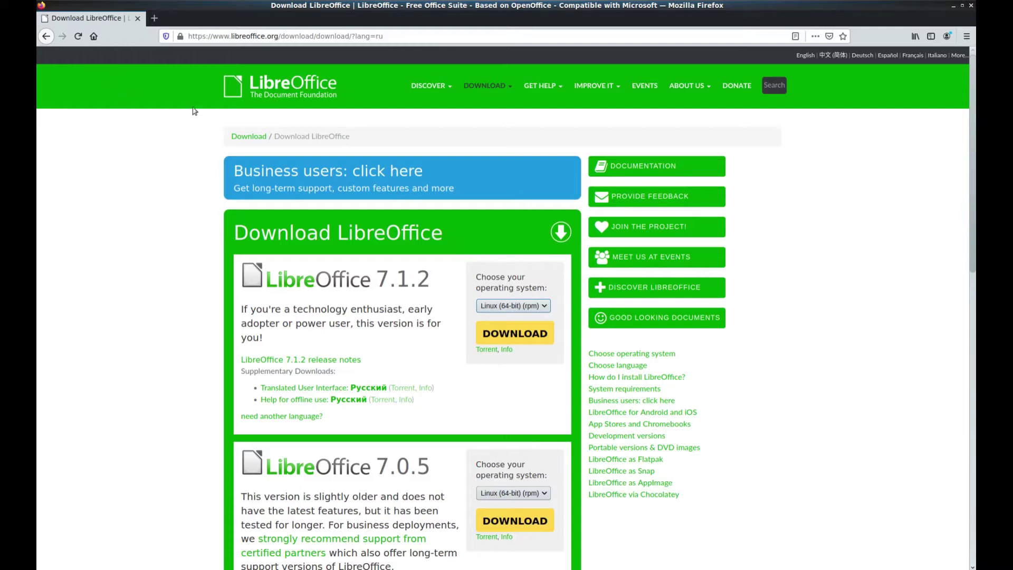
pyautogui.click(952, 5)
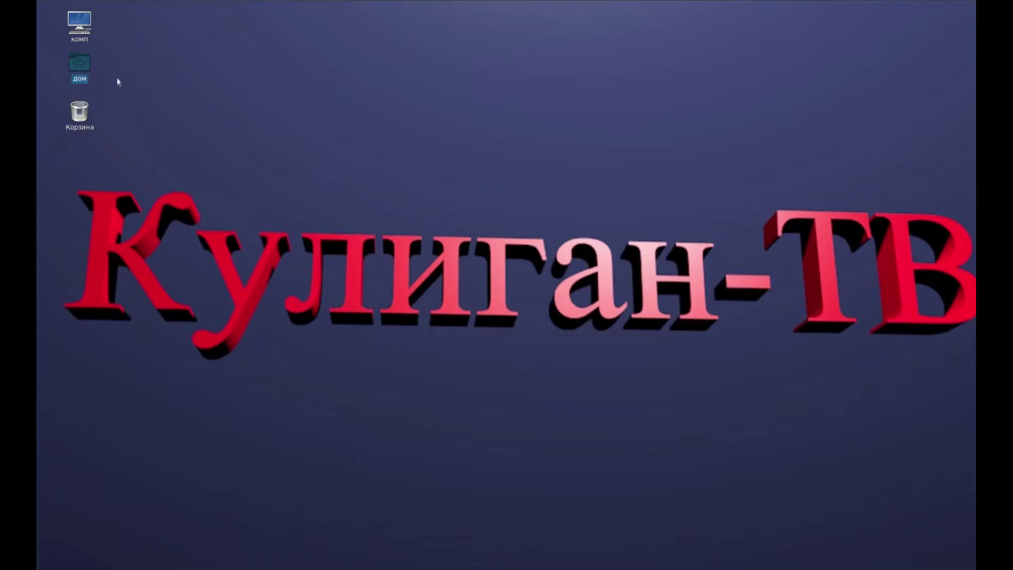
# - Launch LibreOffice 7.1 Base and set up a new embedded HSQLDB database, registered in LibreOffice and opened for editing
pyautogui.press('super')
pyautogui.moveTo(80, 20)
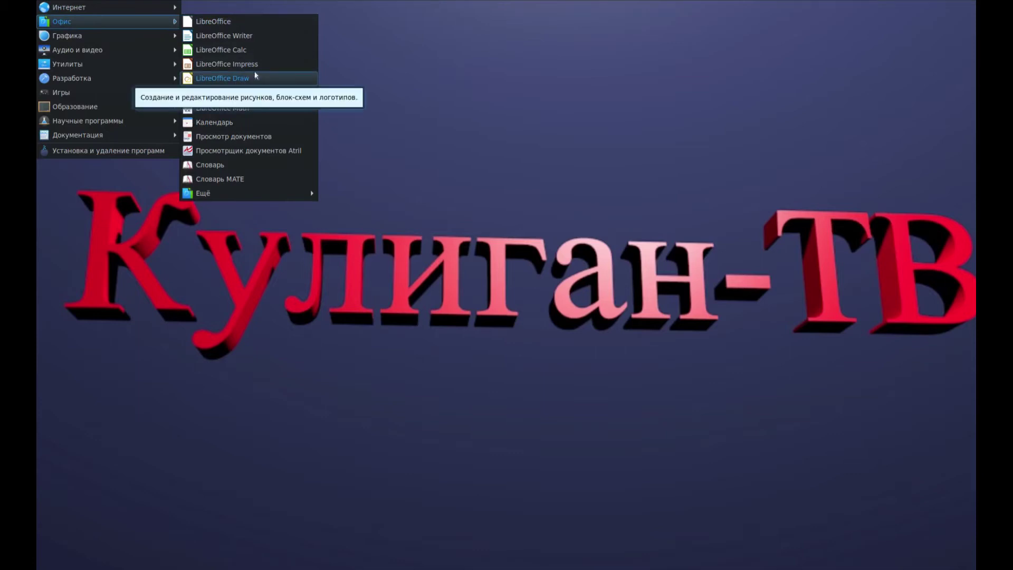
pyautogui.moveTo(78, 75)
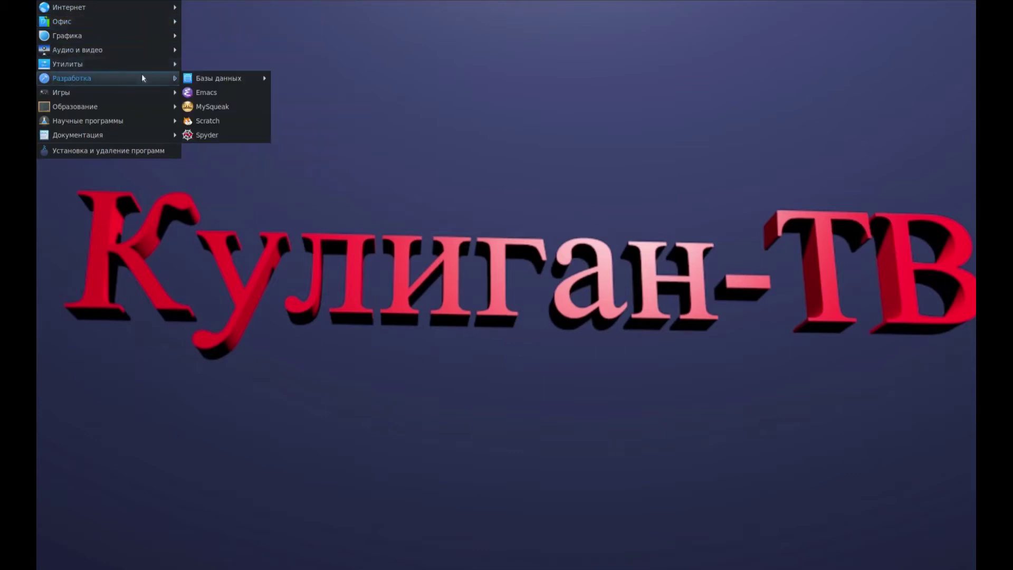
pyautogui.moveTo(227, 78)
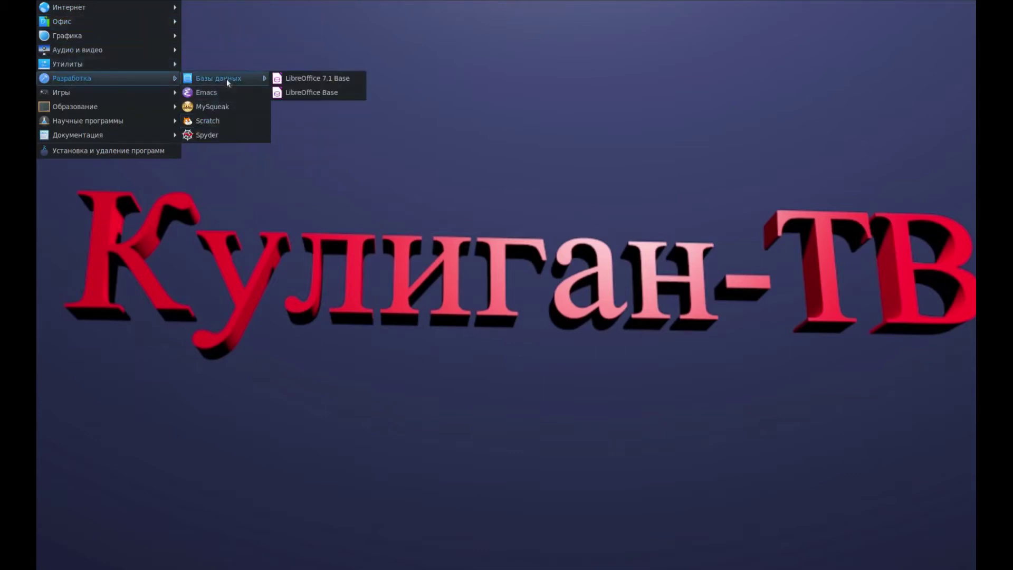
pyautogui.click(337, 77)
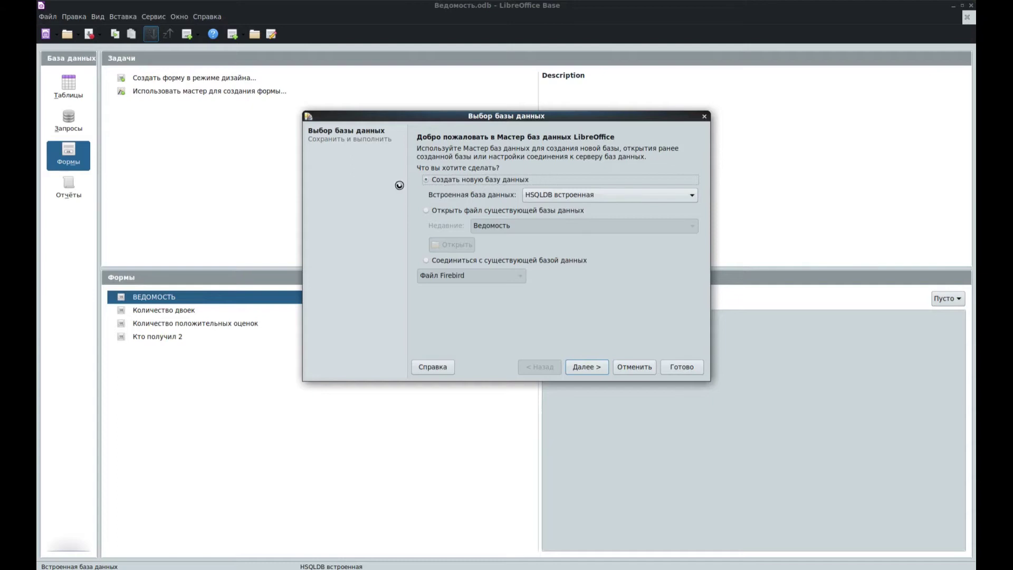
pyautogui.click(572, 196)
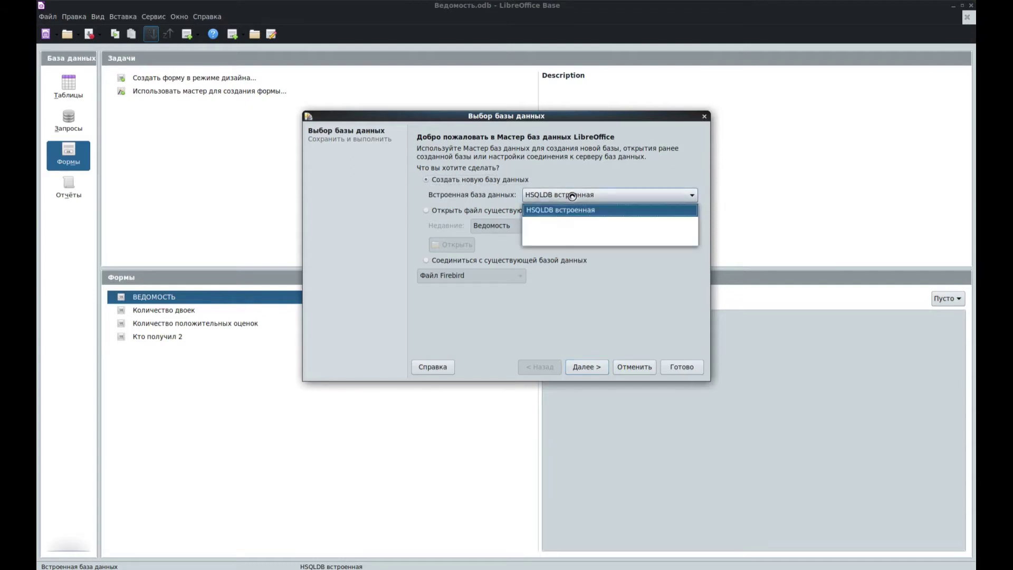
pyautogui.click(559, 197)
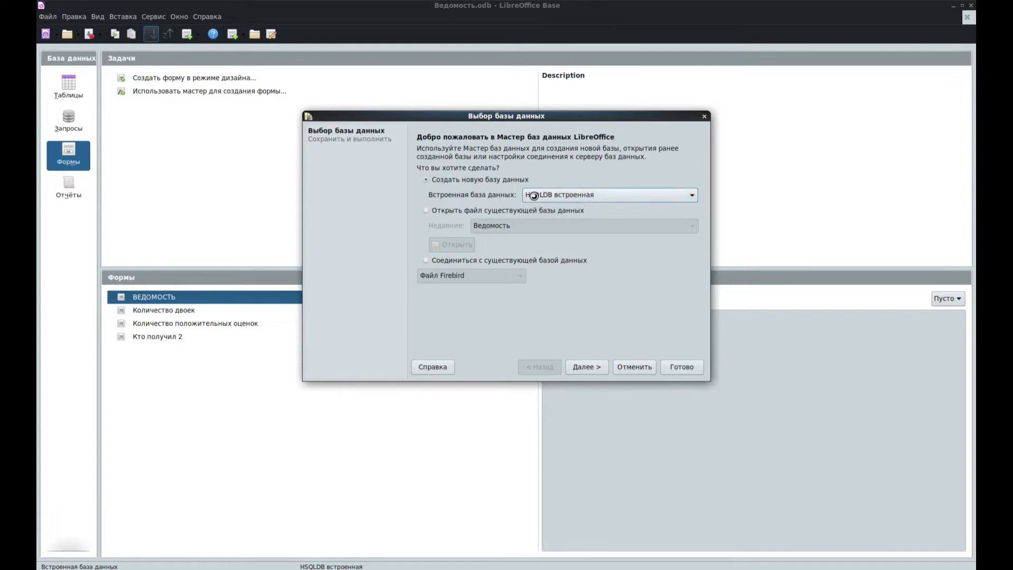
pyautogui.click(589, 368)
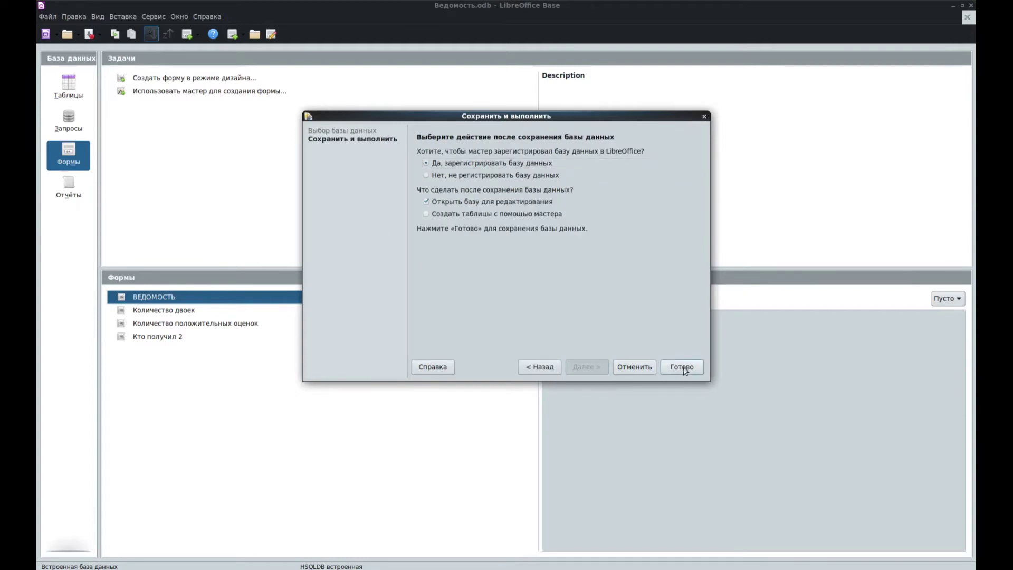
pyautogui.click(668, 373)
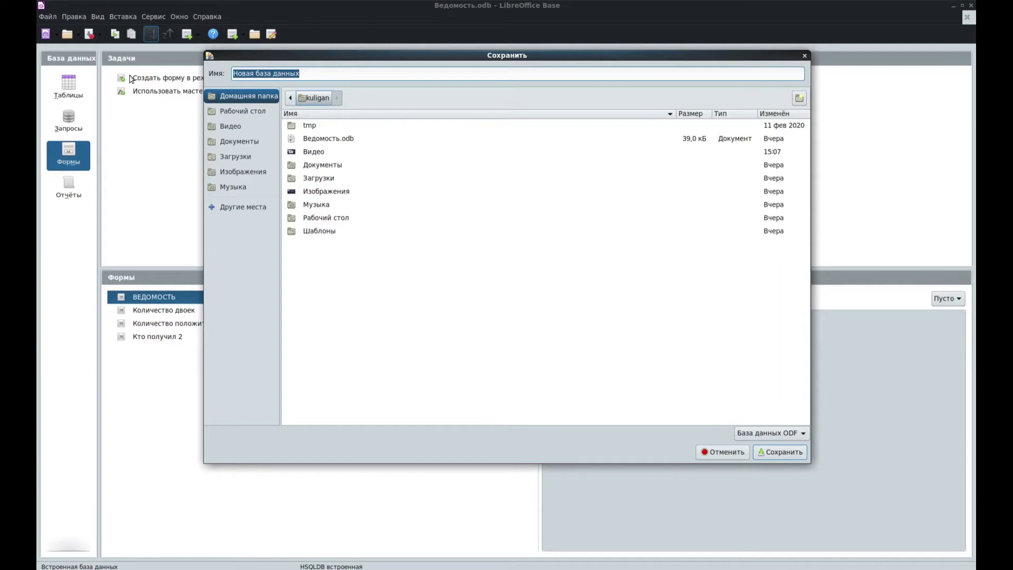
# - Save the new database in the home folder under the name оценки
pyautogui.press('BackSpace')
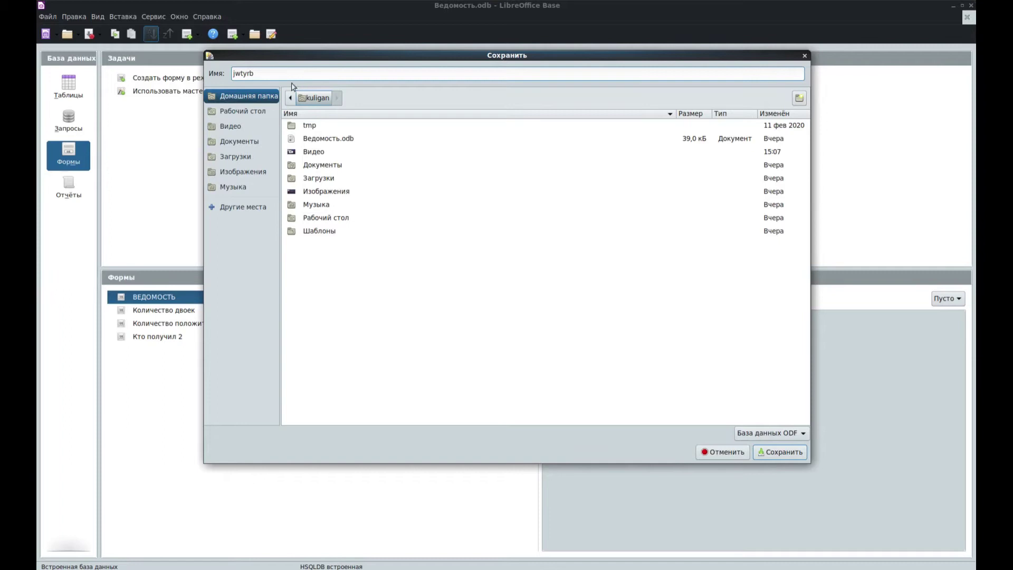
pyautogui.hotkey('ctrl', 'a')
pyautogui.write('o')
pyautogui.click(788, 452)
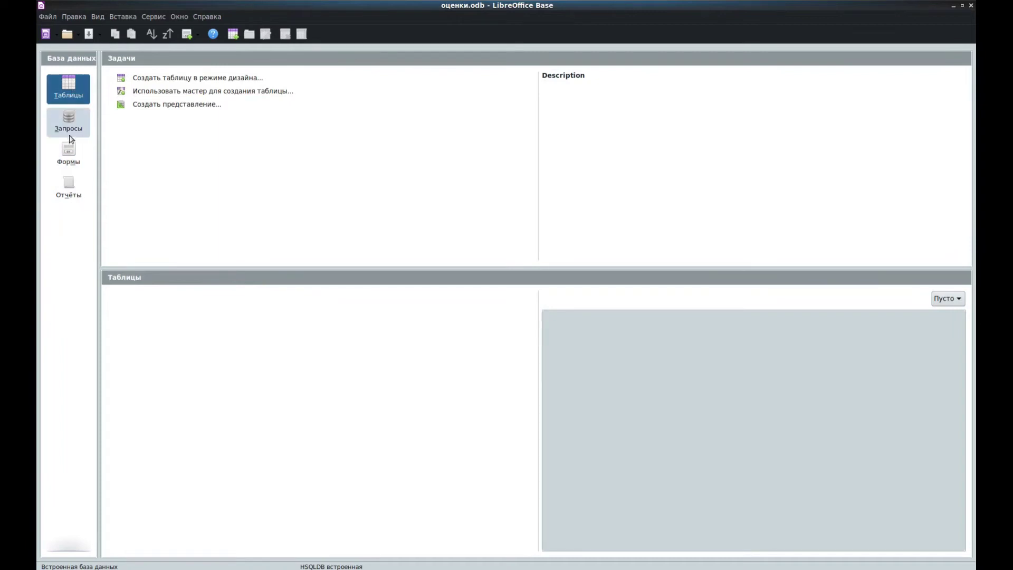
# - Look at the forms and reports sections of the оценки database and return to its tables
pyautogui.click(69, 154)
pyautogui.click(73, 178)
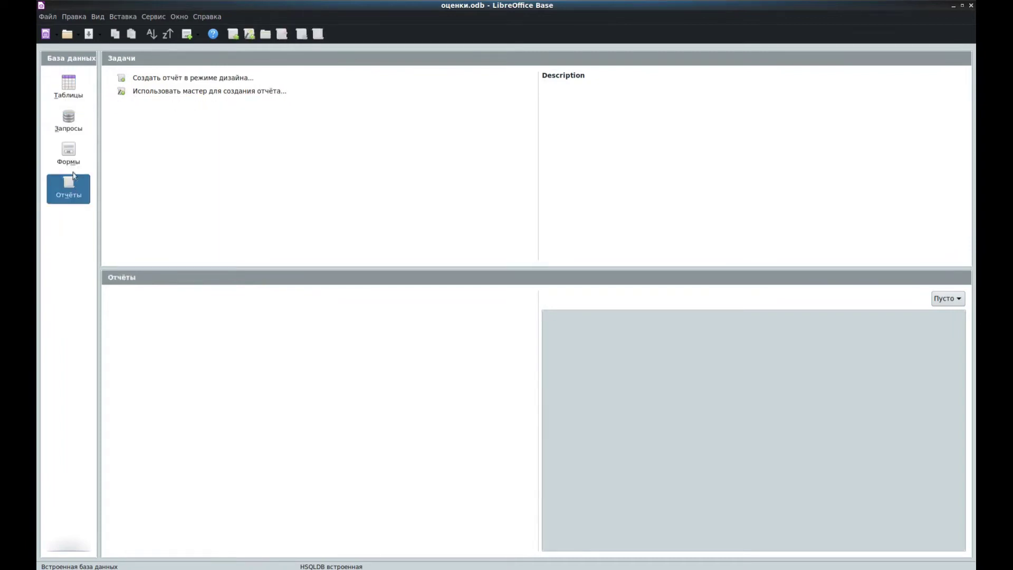
pyautogui.click(69, 88)
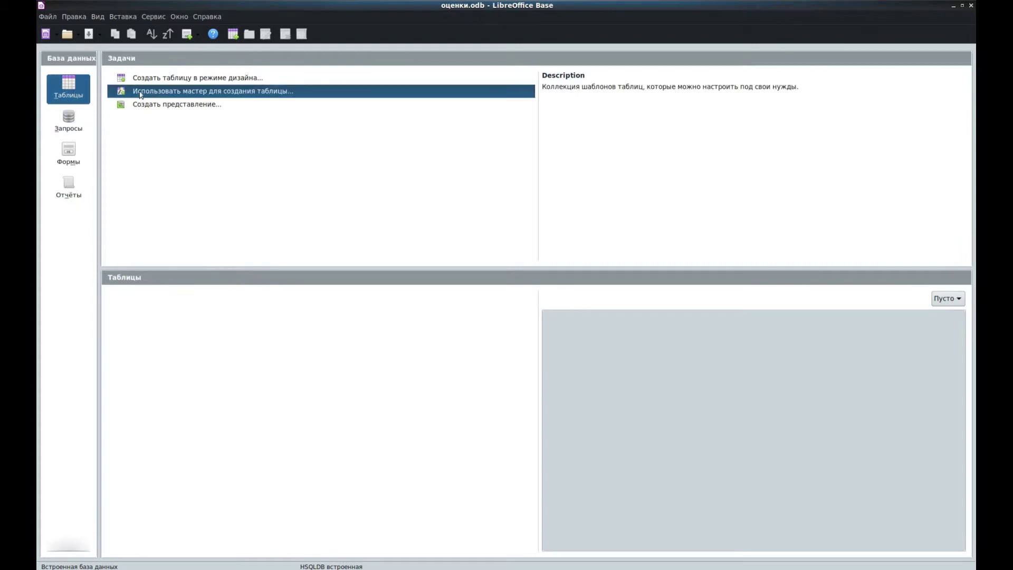
# - Create a table in design view and add a first field named номер with the type Целое [ INTEGER ]
pyautogui.click(209, 80)
pyautogui.click(108, 71)
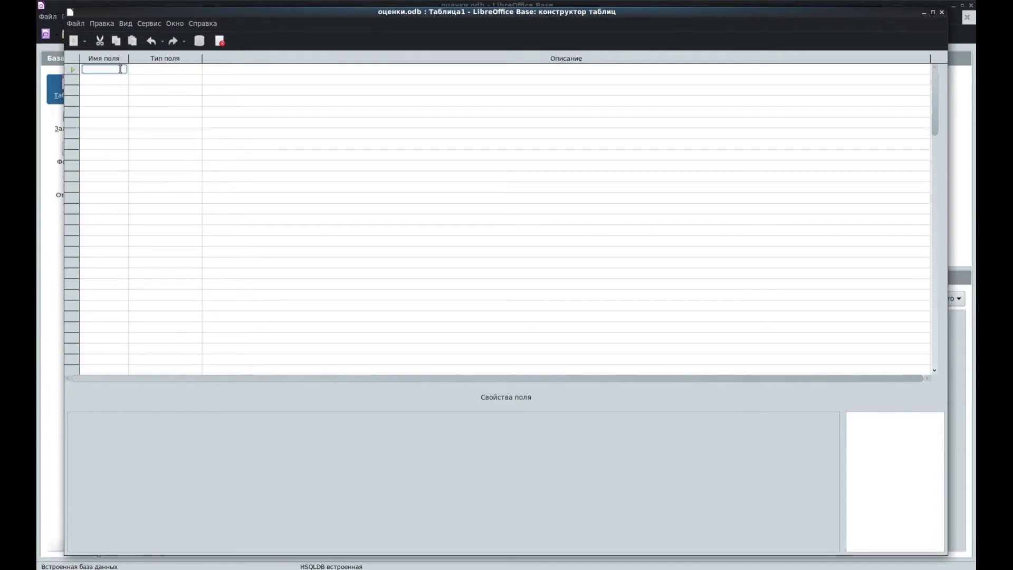
pyautogui.write('Но')
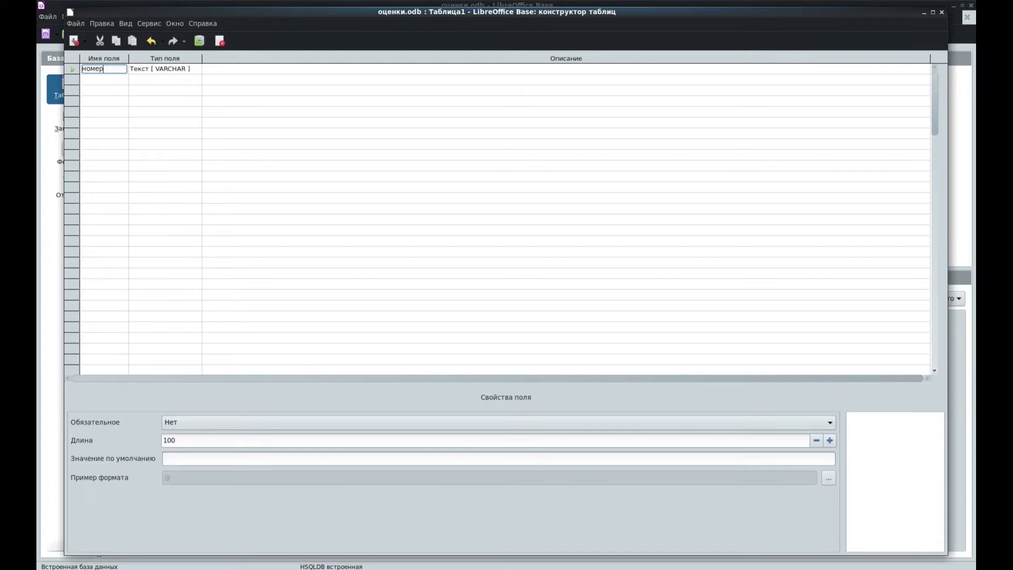
pyautogui.press('Tab')
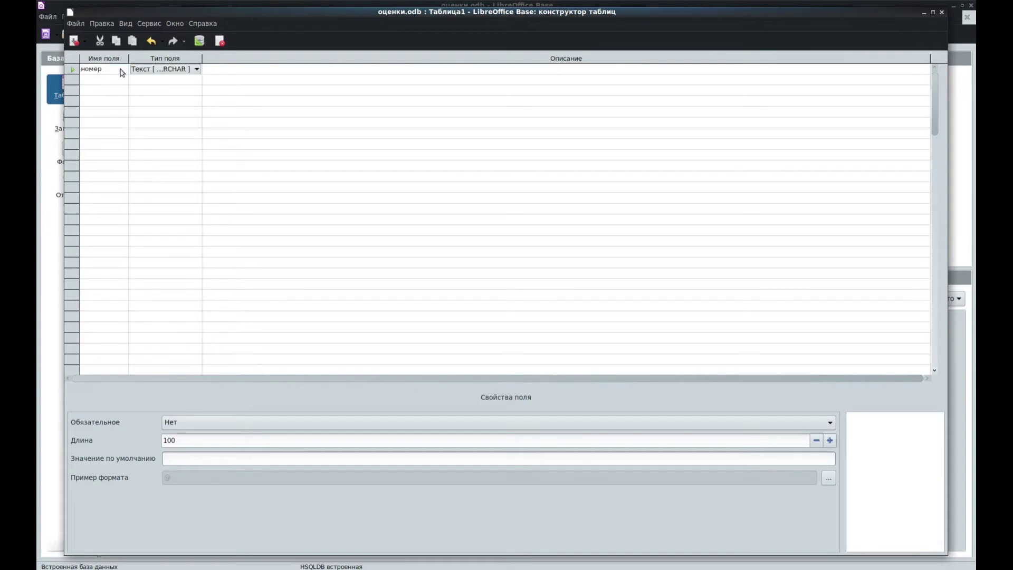
pyautogui.click(181, 71)
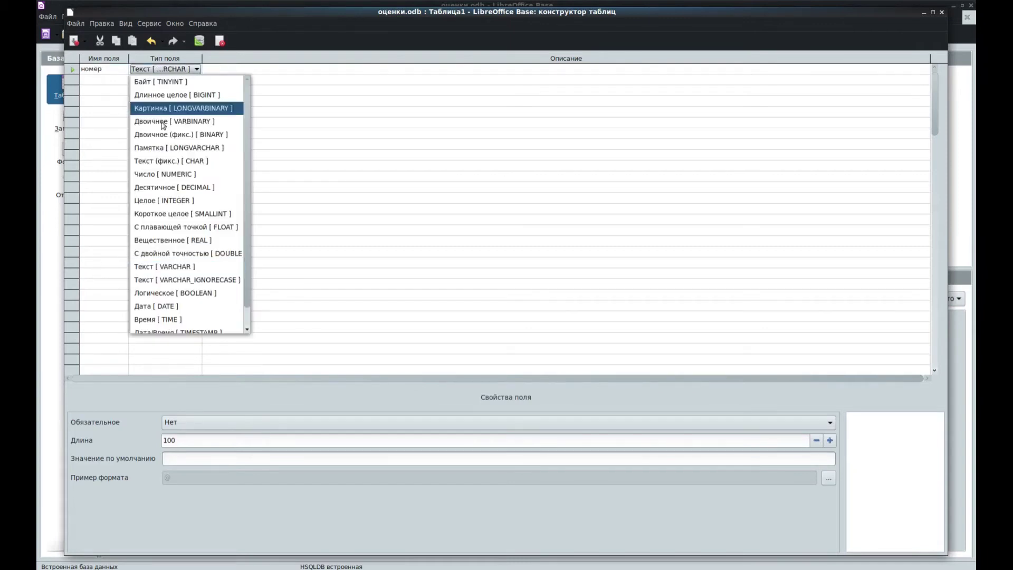
pyautogui.click(165, 201)
# - Make the номер field the primary key and set its Автозначение property to Да
pyautogui.click(72, 71)
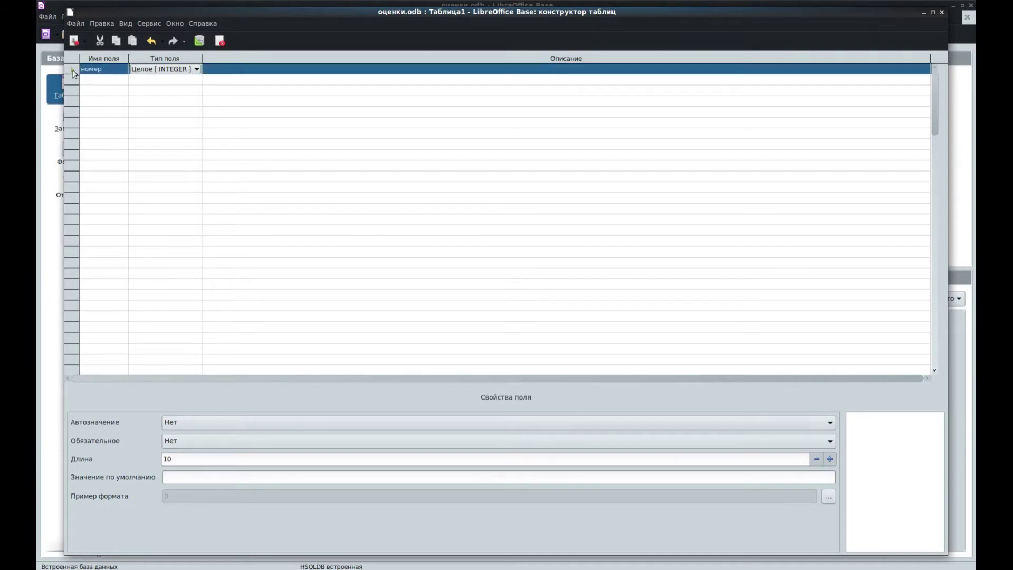
pyautogui.rightClick(71, 72)
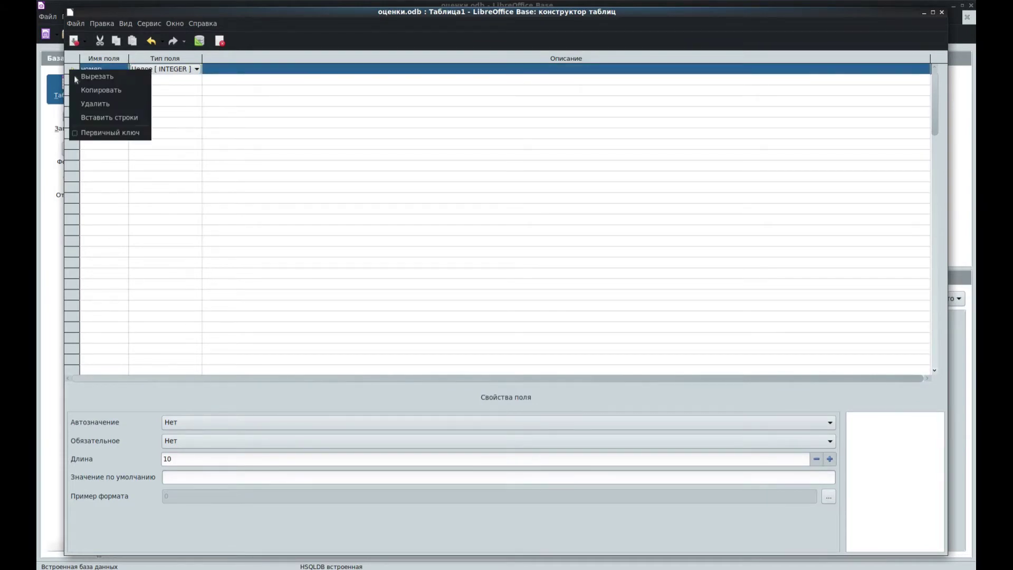
pyautogui.click(109, 130)
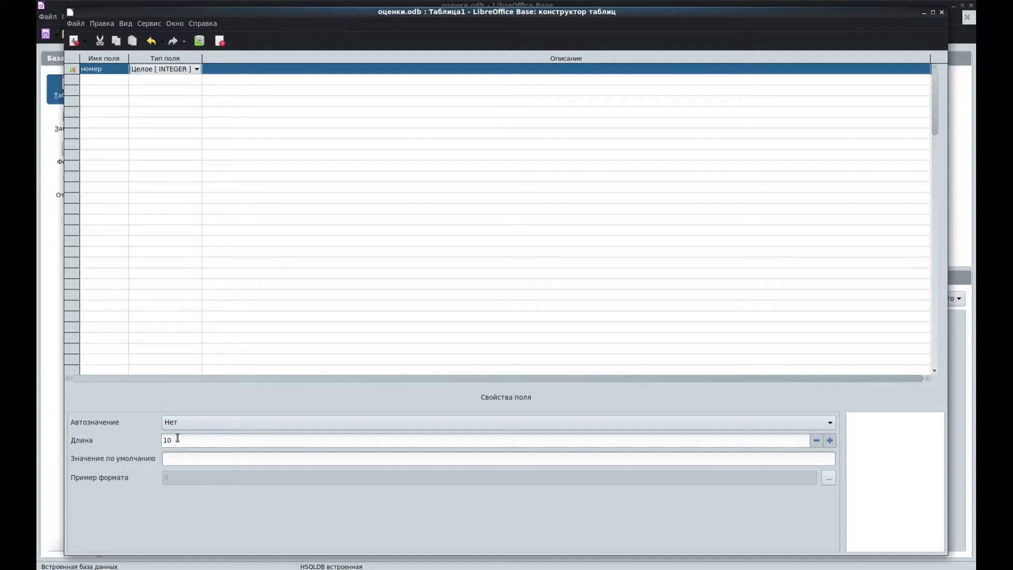
pyautogui.click(191, 425)
pyautogui.click(186, 436)
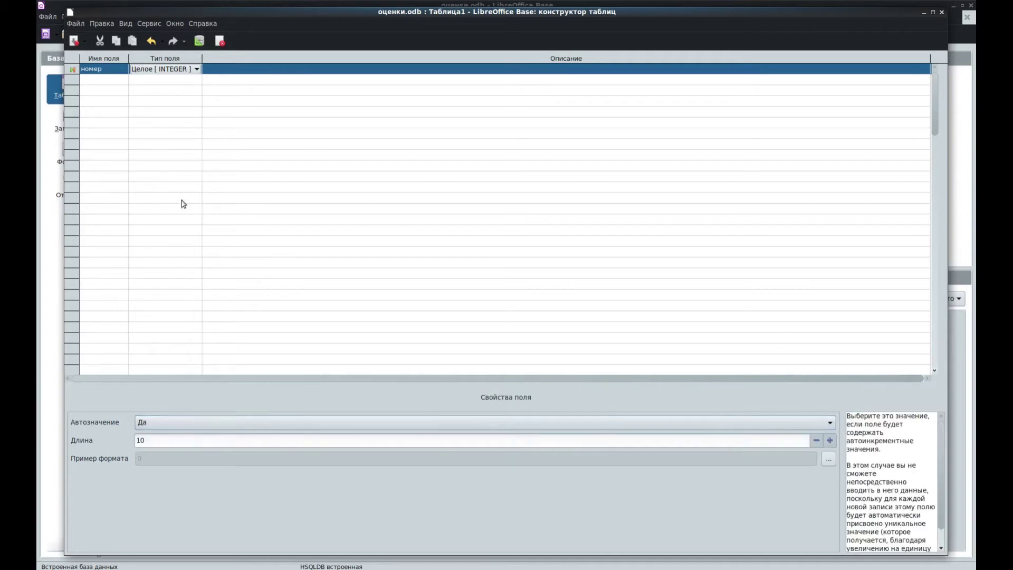
# - Add a second field named фамилия to the table, keeping the type Текст [ VARCHAR ]
pyautogui.click(107, 80)
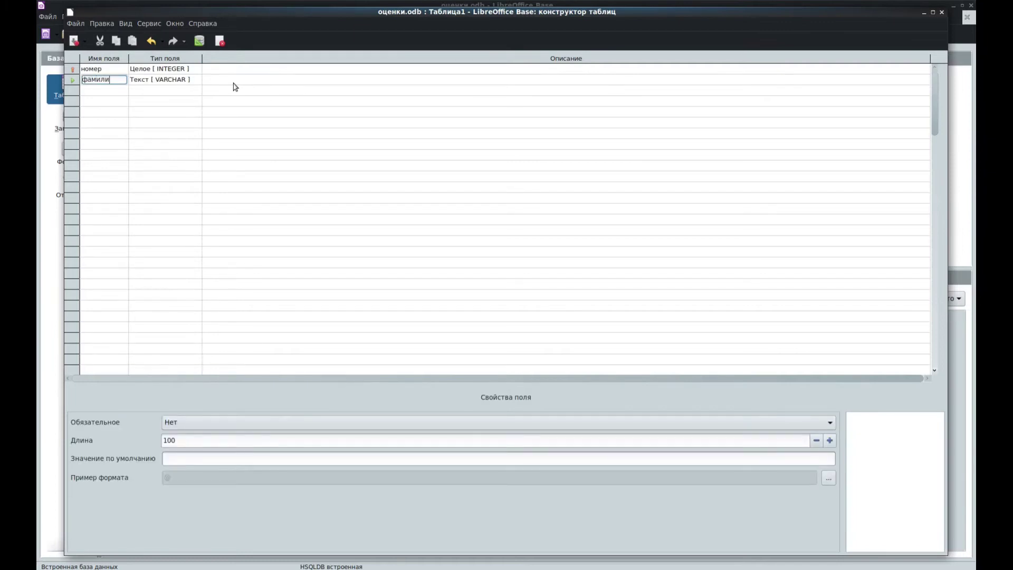
pyautogui.press('Tab')
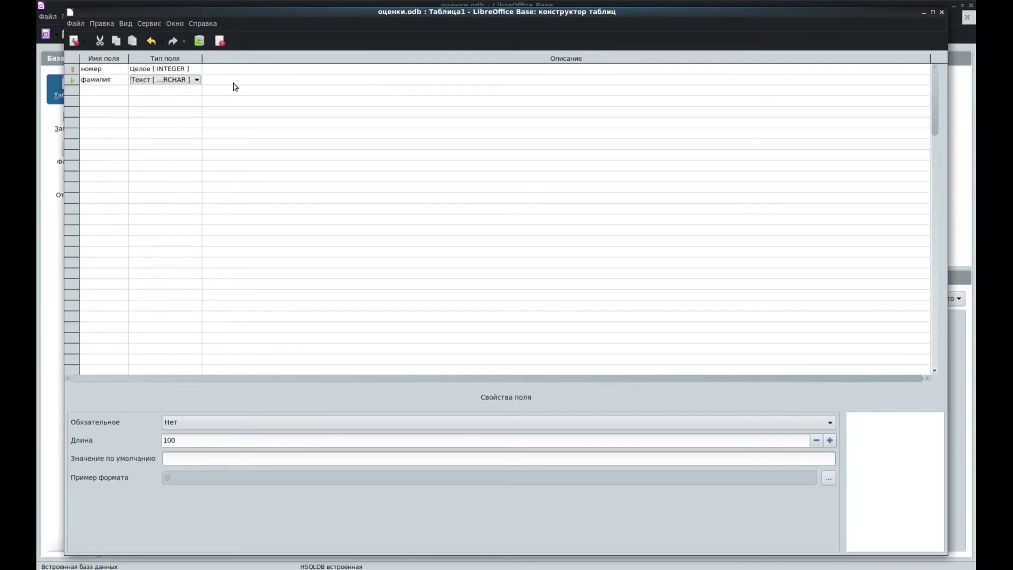
pyautogui.click(179, 81)
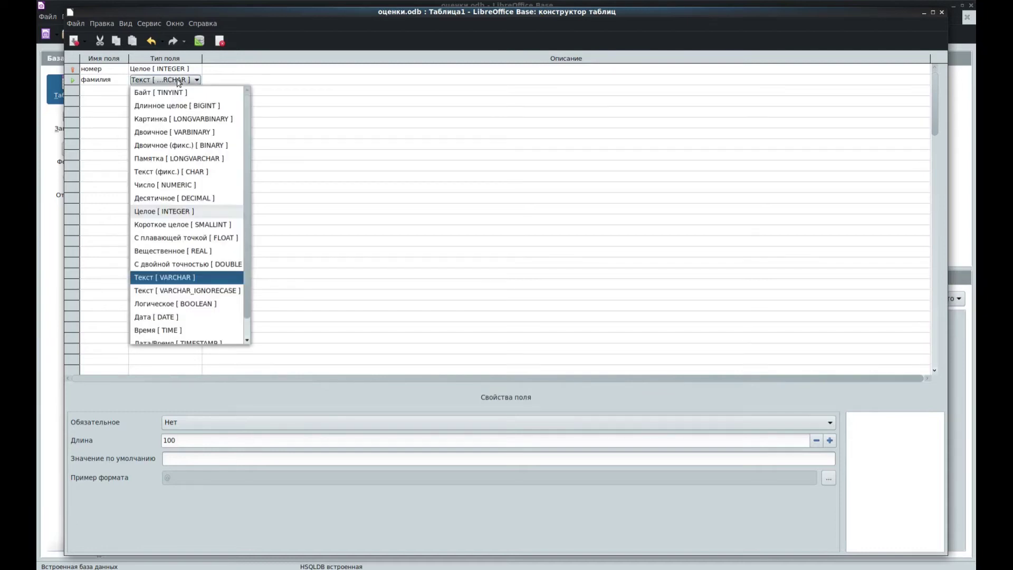
pyautogui.click(179, 82)
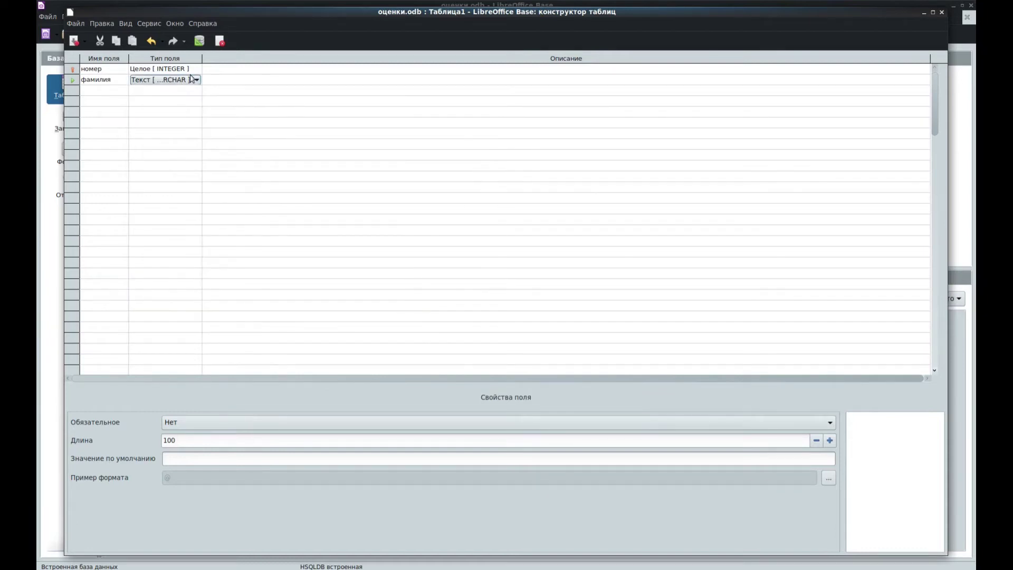
# - Save the table under the name фам and close the table designer
pyautogui.click(75, 41)
pyautogui.write('фам')
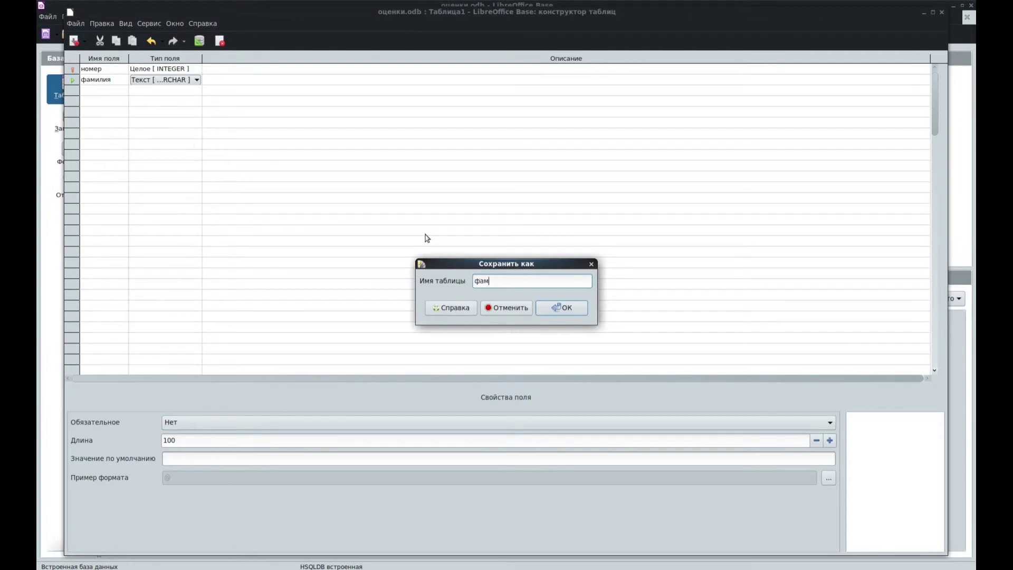
pyautogui.press('Return')
pyautogui.click(943, 12)
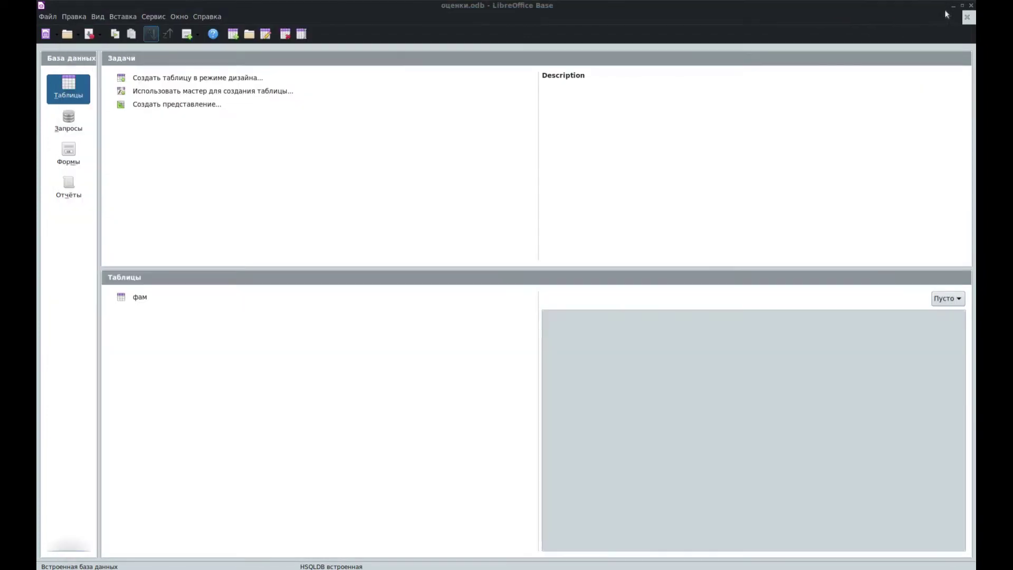
# - Open the фам table for data entry and widen its фамилия column to about four times its width
pyautogui.click(140, 298)
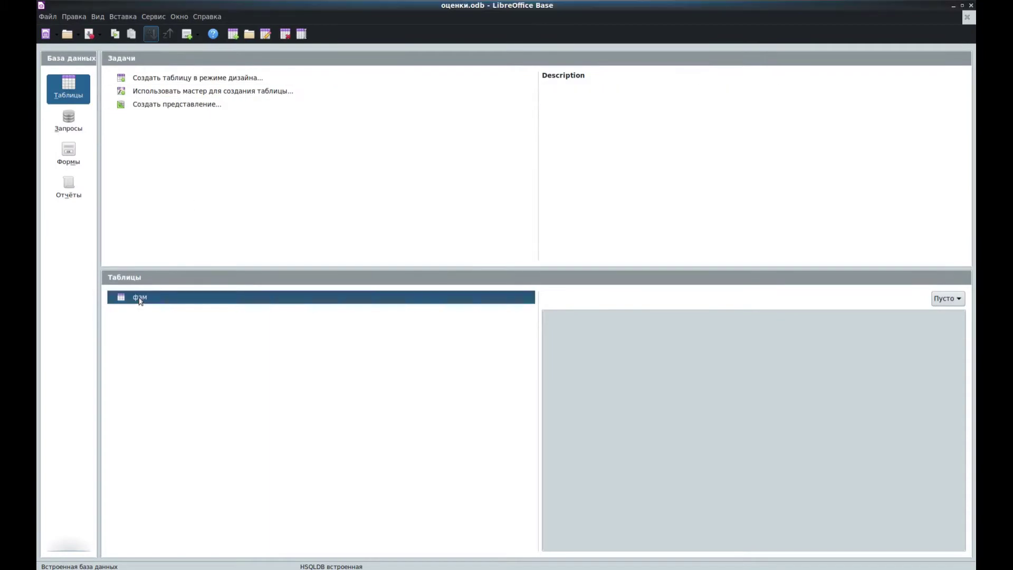
pyautogui.doubleClick(140, 298)
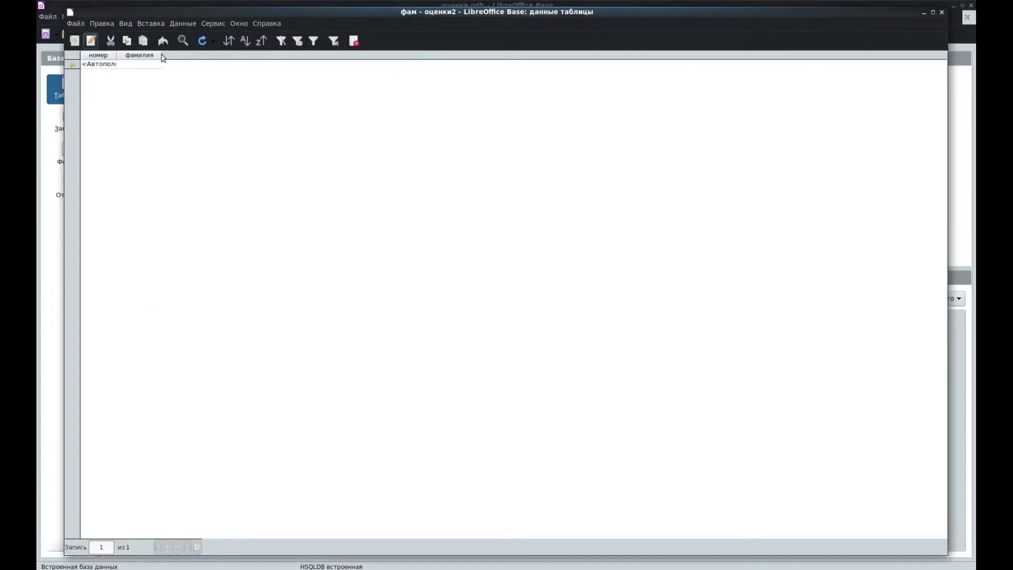
pyautogui.click(161, 56)
pyautogui.moveTo(160, 54); pyautogui.dragTo(278, 54)
# - Enter three records with sample surnames in the фамилия column of the фам table and close it
pyautogui.click(167, 66)
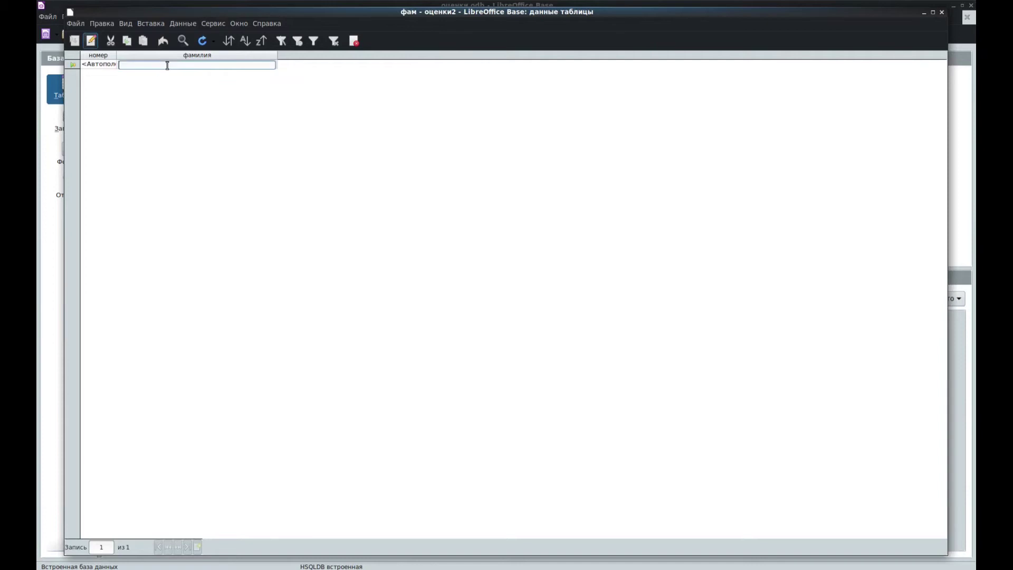
pyautogui.write('В')
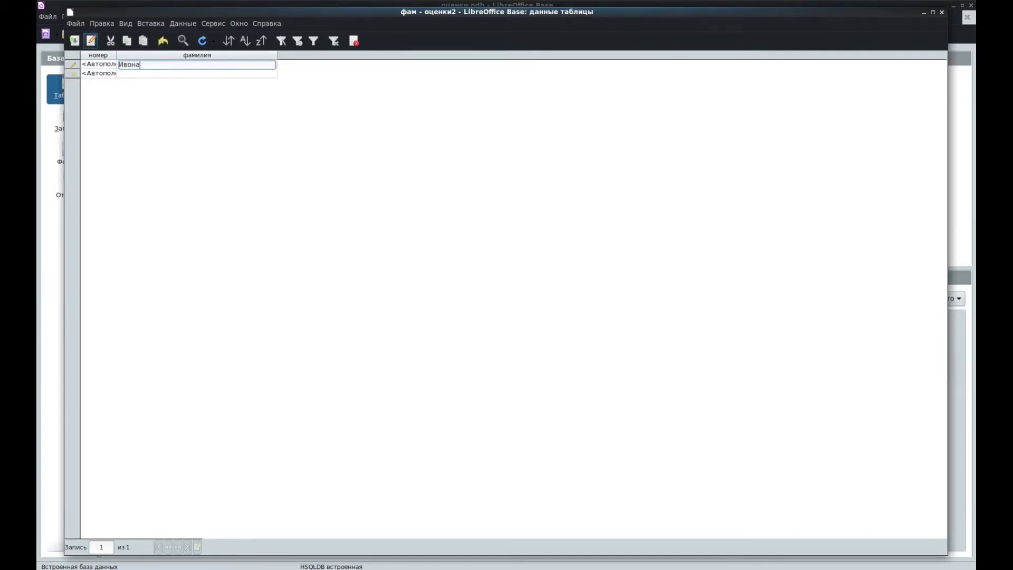
pyautogui.write('вонов')
pyautogui.press('Return')
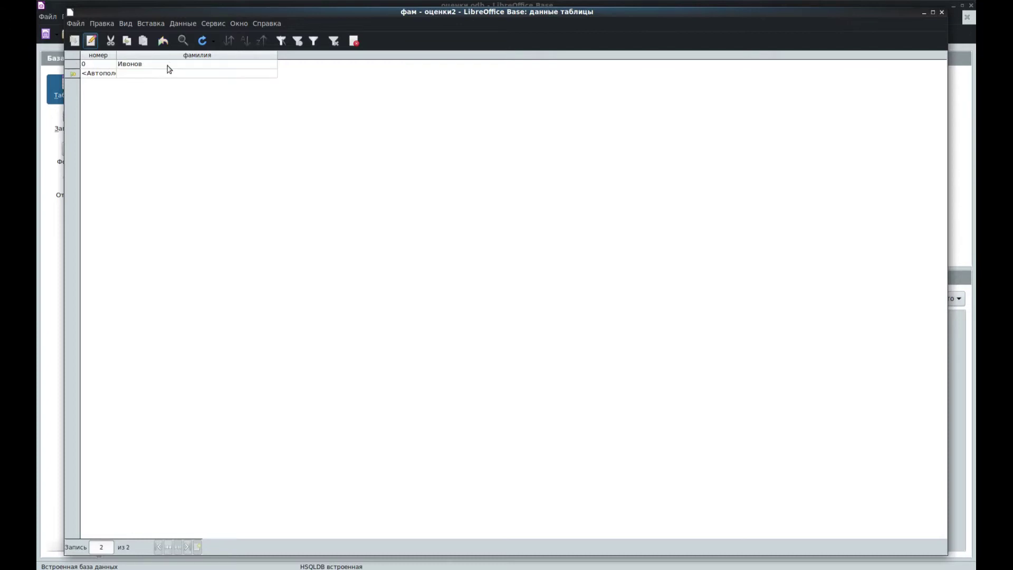
pyautogui.write('Петров')
pyautogui.press('Return')
pyautogui.write('Си')
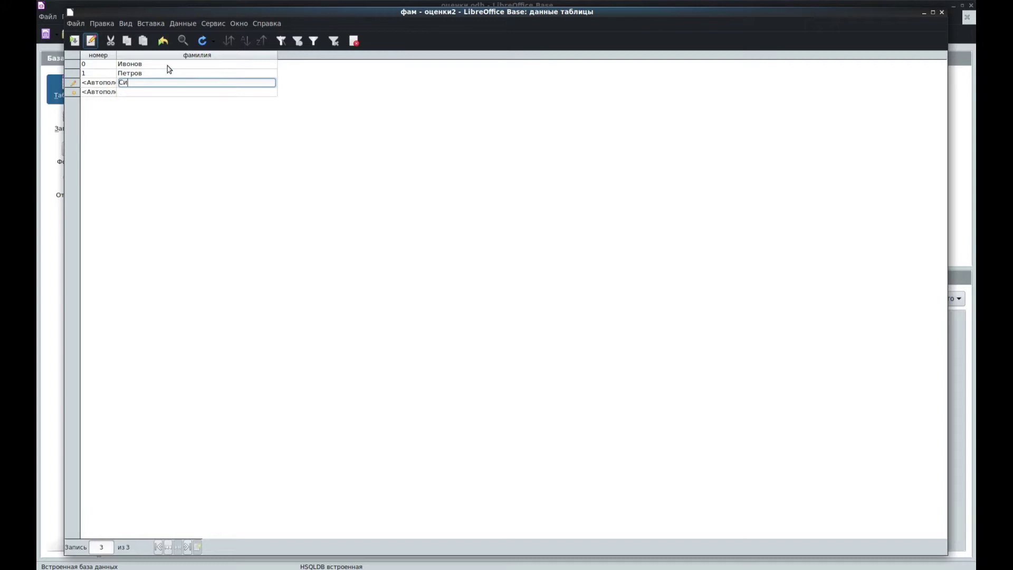
pyautogui.write('доров')
pyautogui.press('Return')
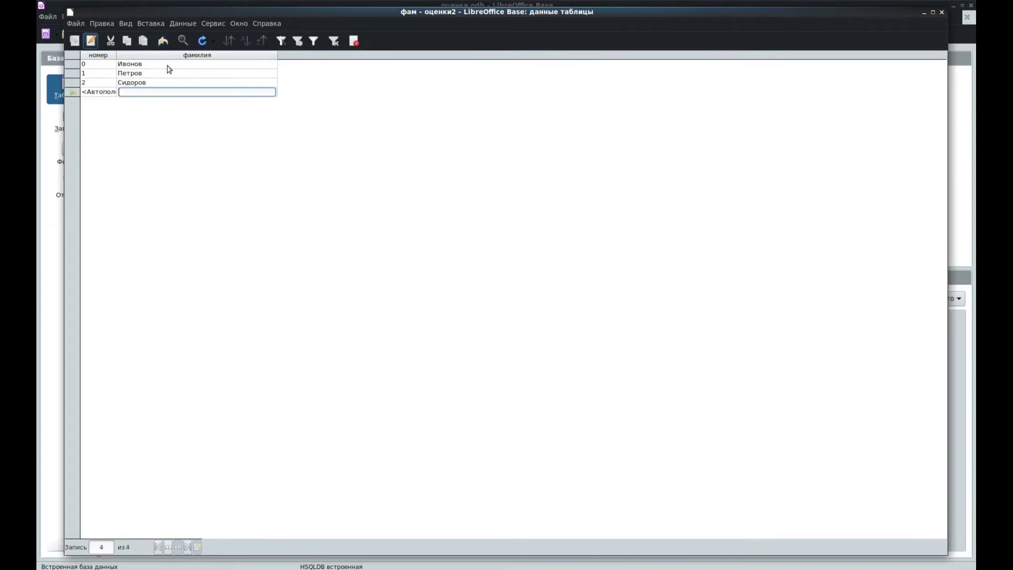
pyautogui.click(942, 12)
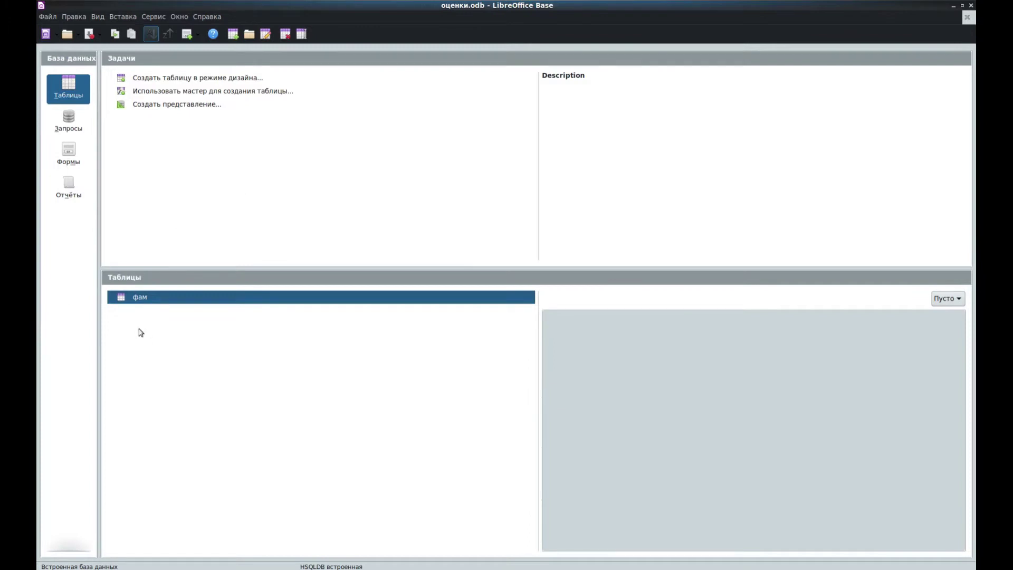
# - Create a second table in design view with a first field named номер of type Целое [ INTEGER ]
pyautogui.click(188, 80)
pyautogui.click(106, 68)
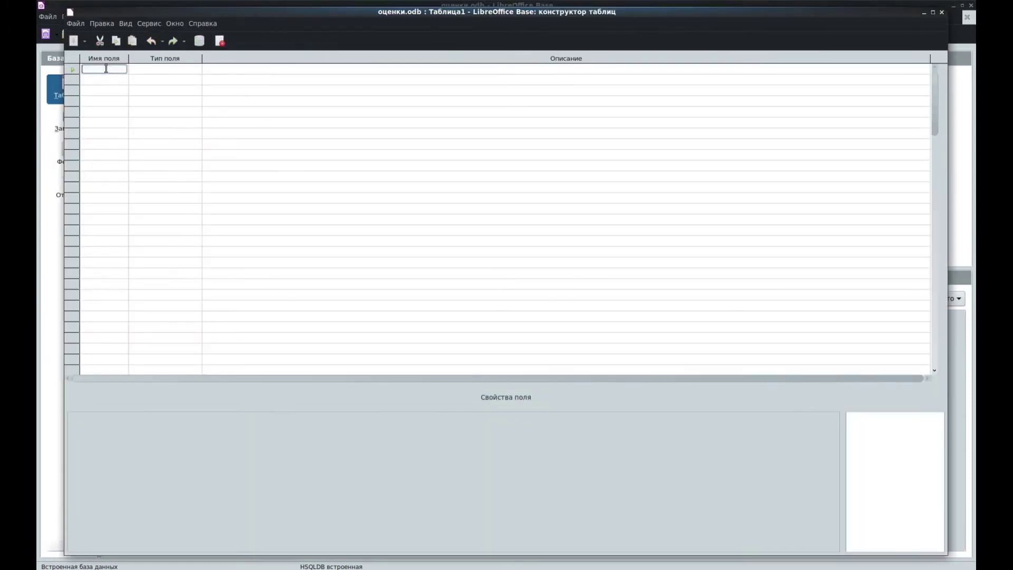
pyautogui.write('yjvth')
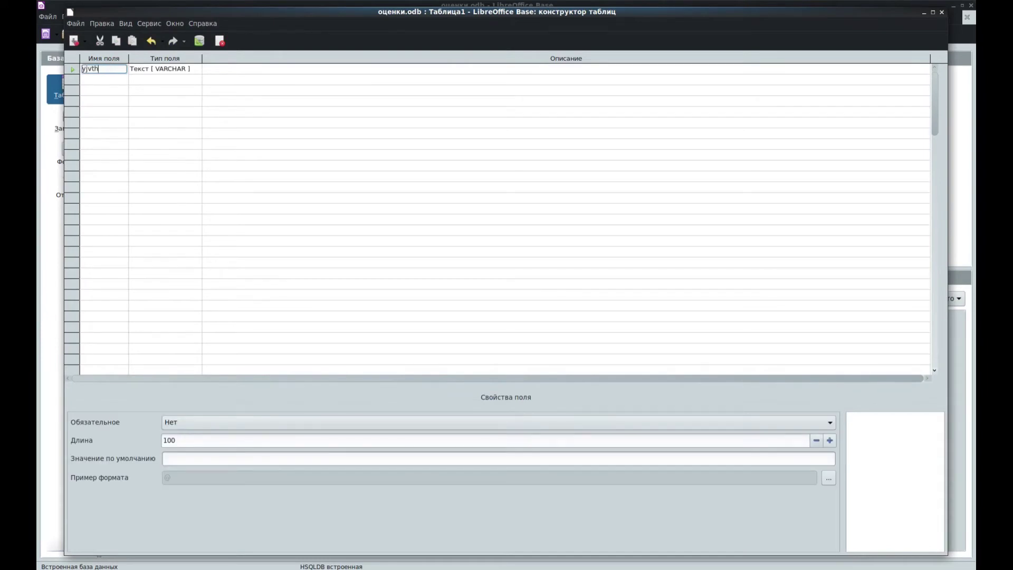
pyautogui.press('BackSpace')
pyautogui.write('Н')
pyautogui.press('Tab')
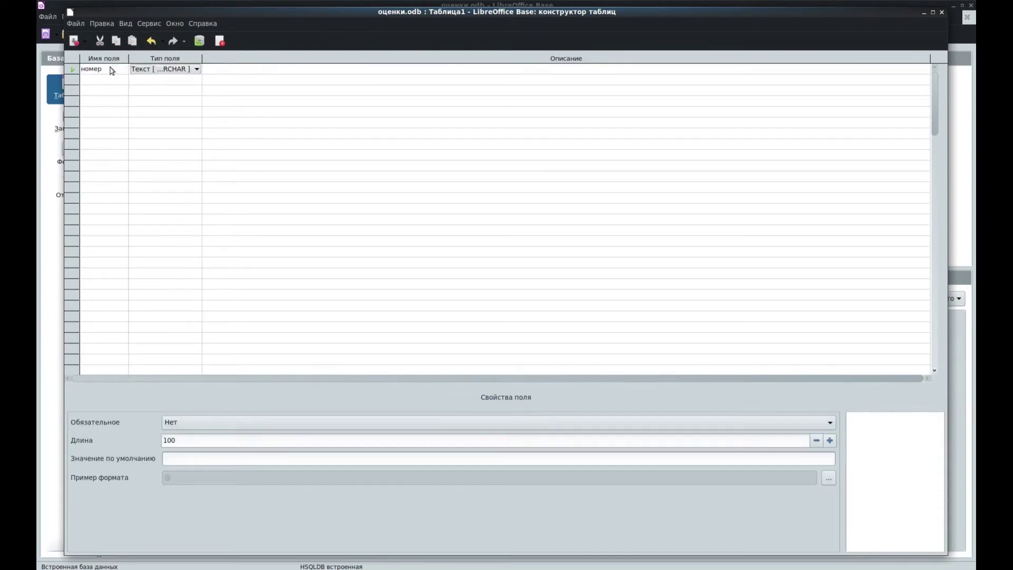
pyautogui.click(180, 70)
pyautogui.click(165, 200)
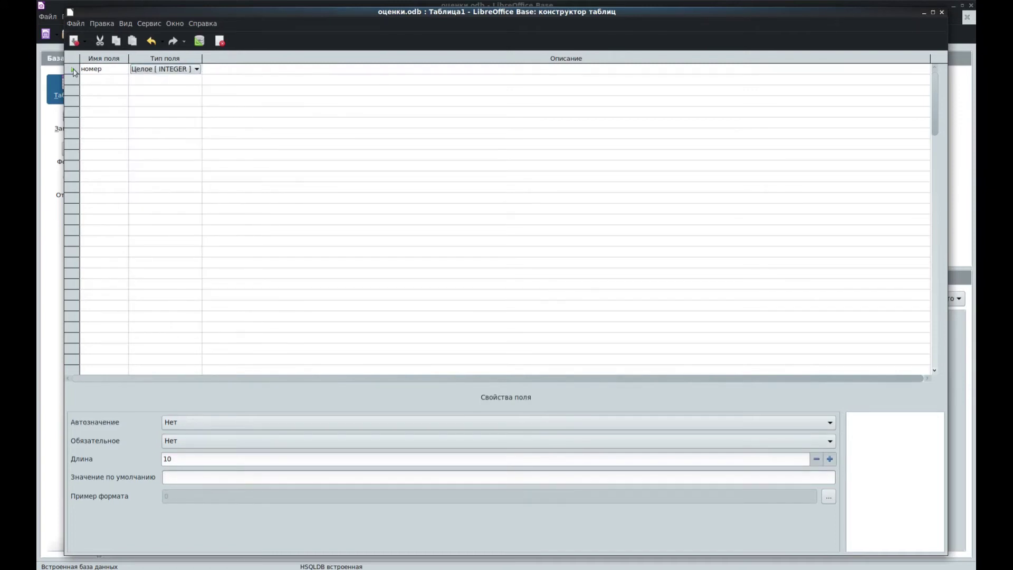
# - Make номер the primary key of this second table and set its Автозначение property to Да
pyautogui.rightClick(72, 69)
pyautogui.click(106, 133)
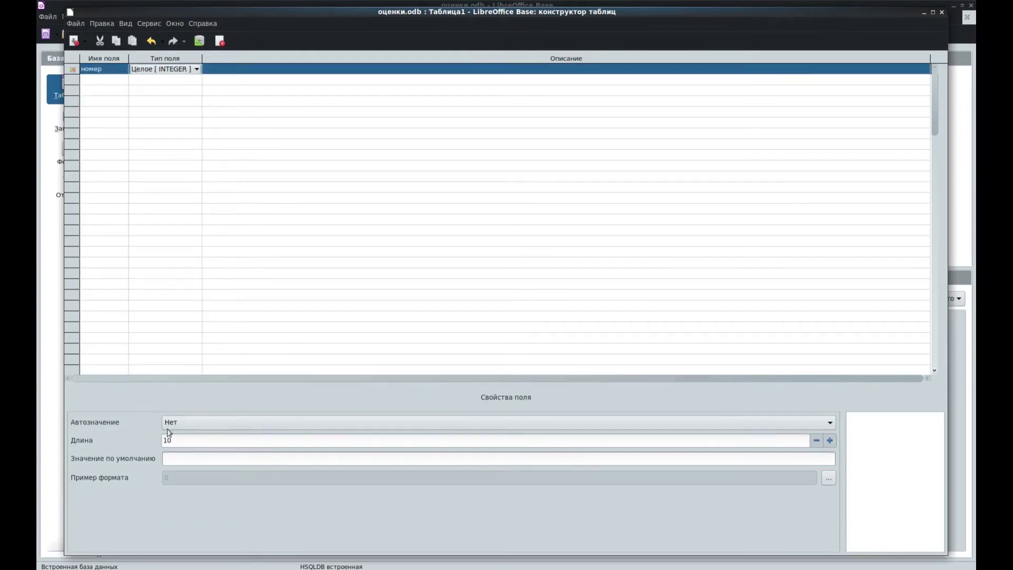
pyautogui.click(185, 422)
pyautogui.click(195, 437)
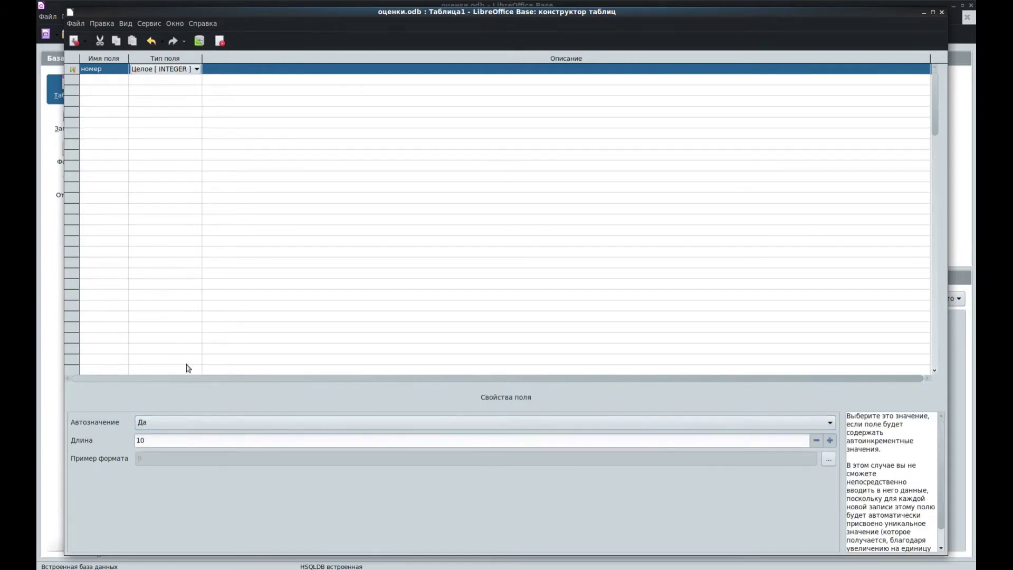
# - Add a second field named оценка with the type Число [ NUMERIC ]
pyautogui.click(104, 80)
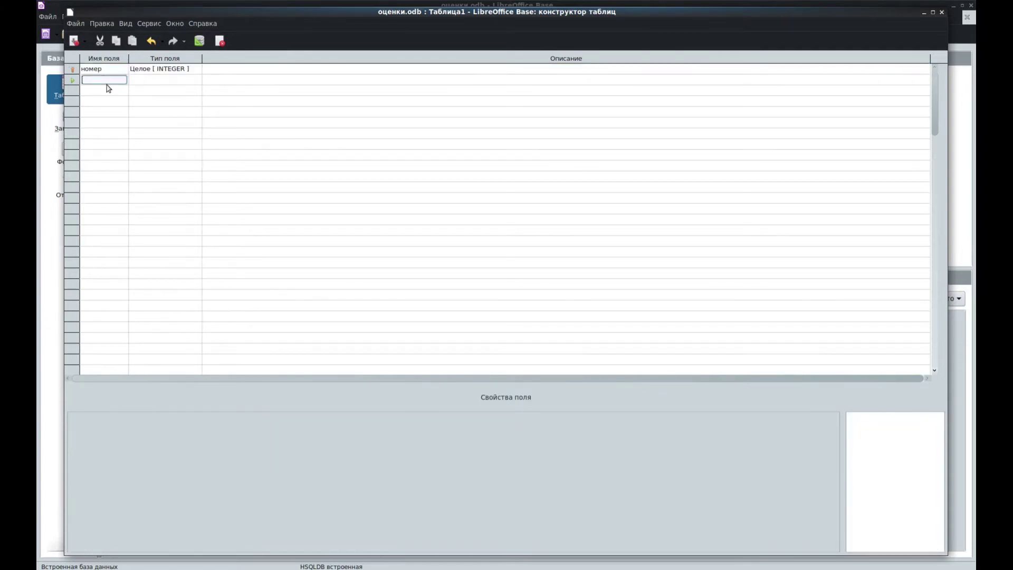
pyautogui.write('оценка')
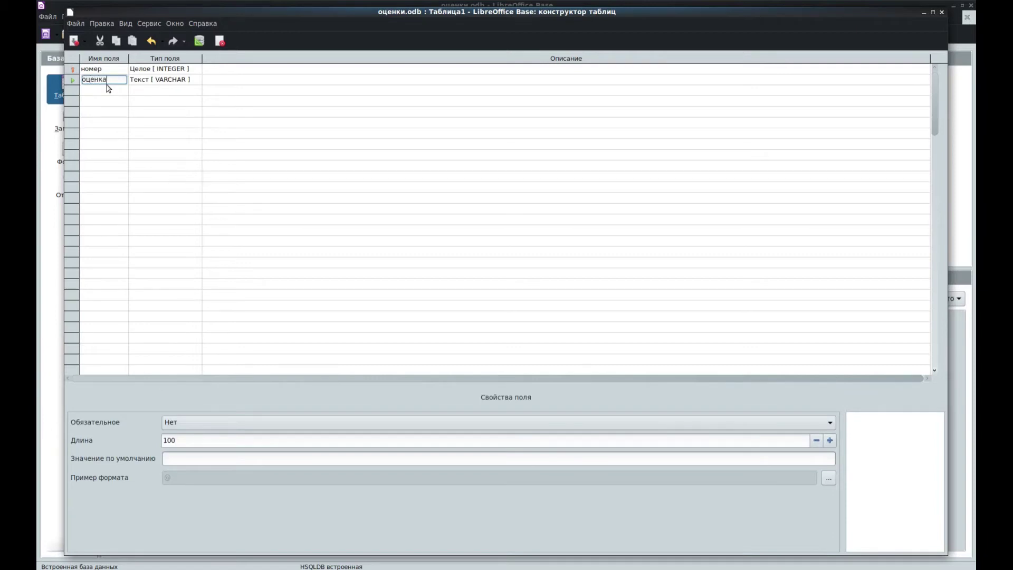
pyautogui.press('Tab')
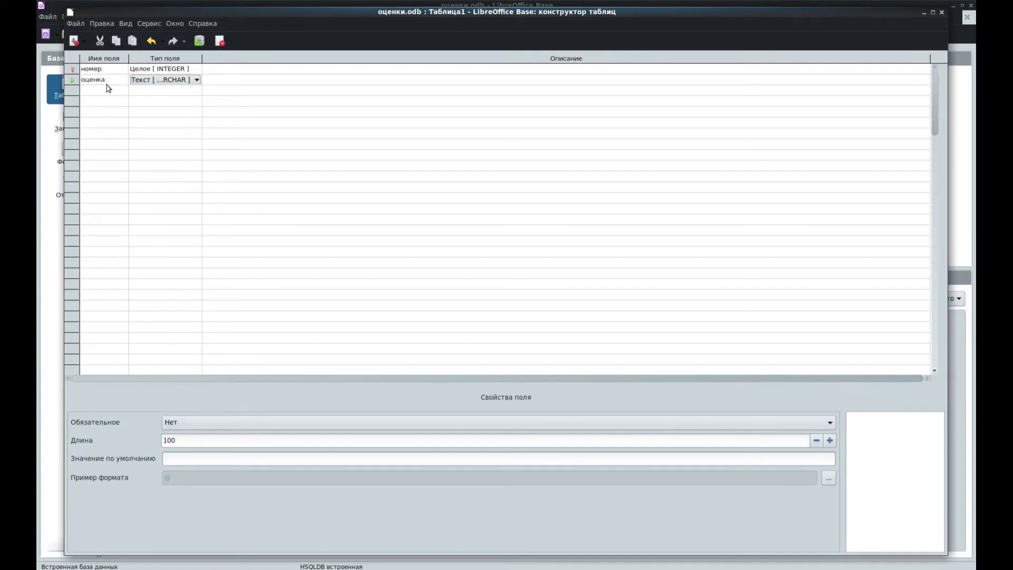
pyautogui.click(165, 81)
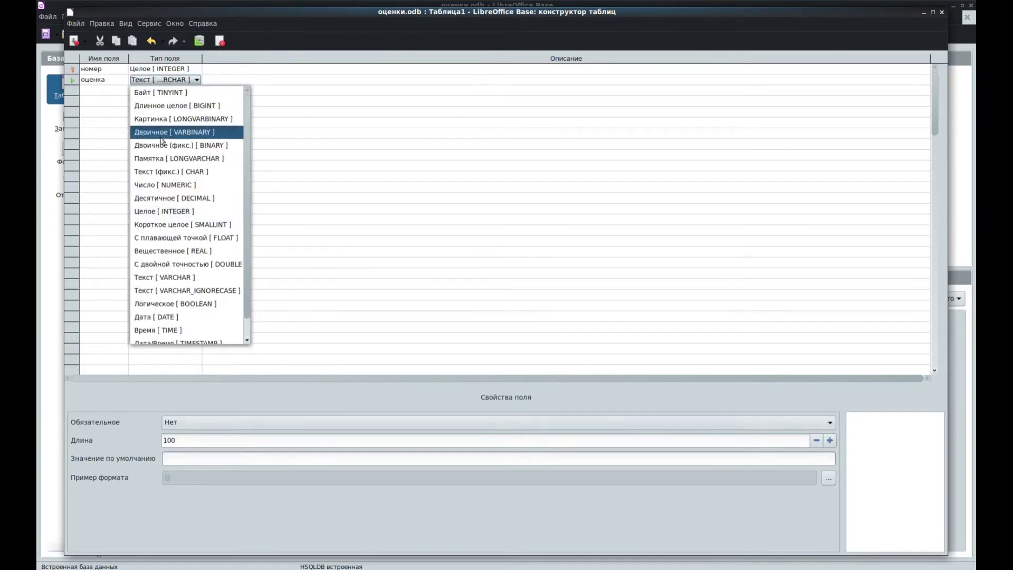
pyautogui.click(170, 185)
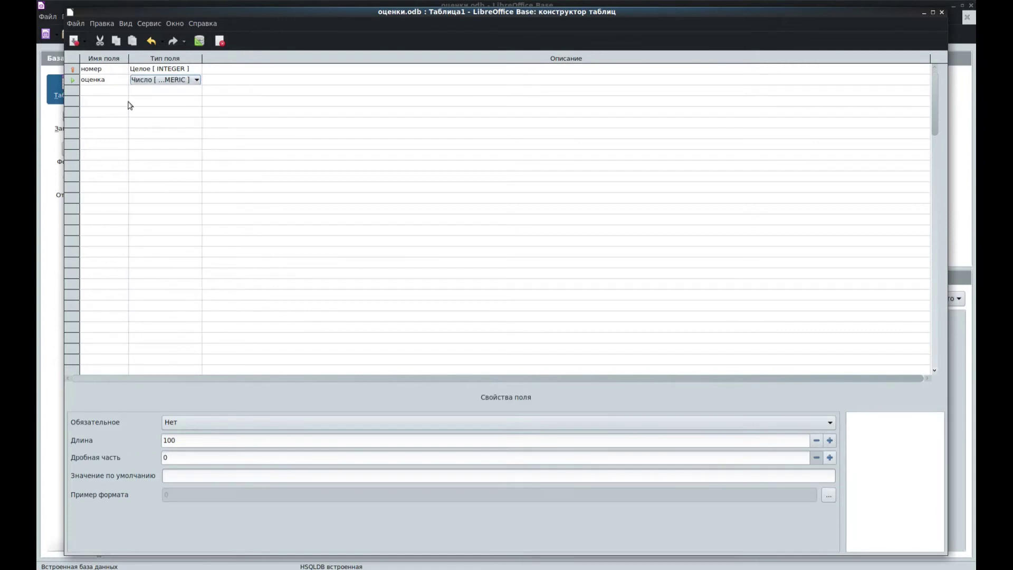
# - Save the table under the name оценка and close the table designer
pyautogui.click(74, 42)
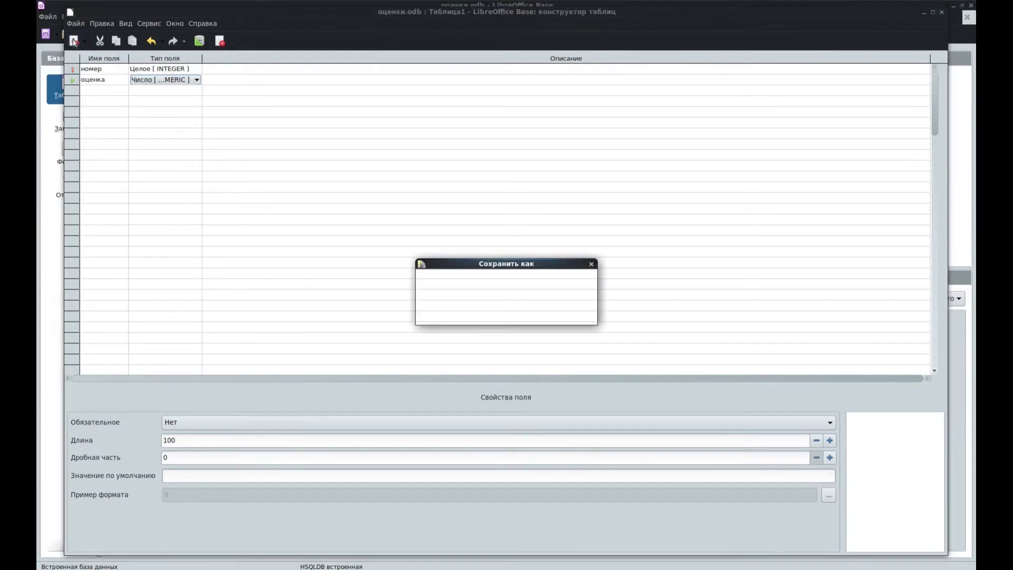
pyautogui.write('оценка')
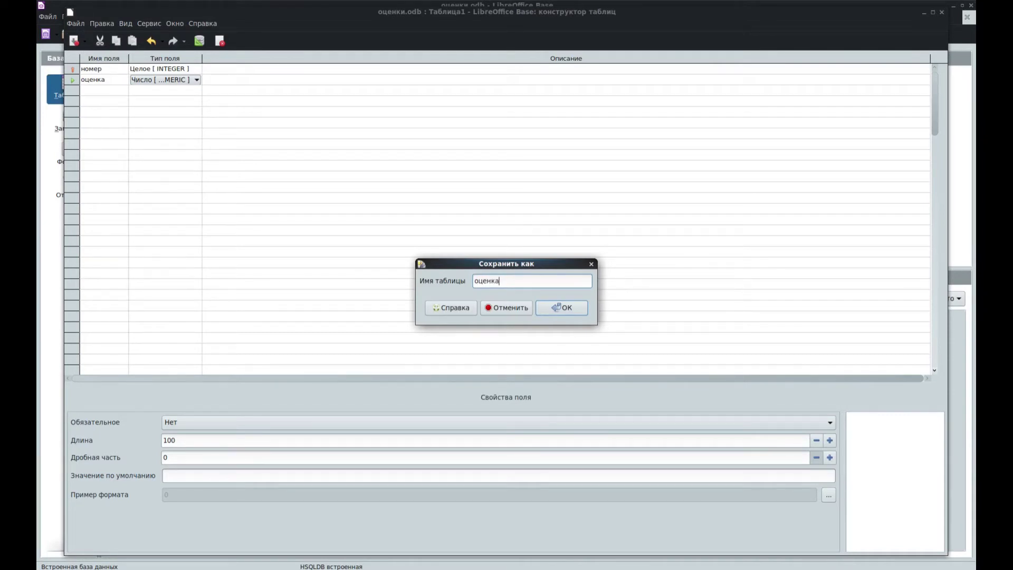
pyautogui.press('Return')
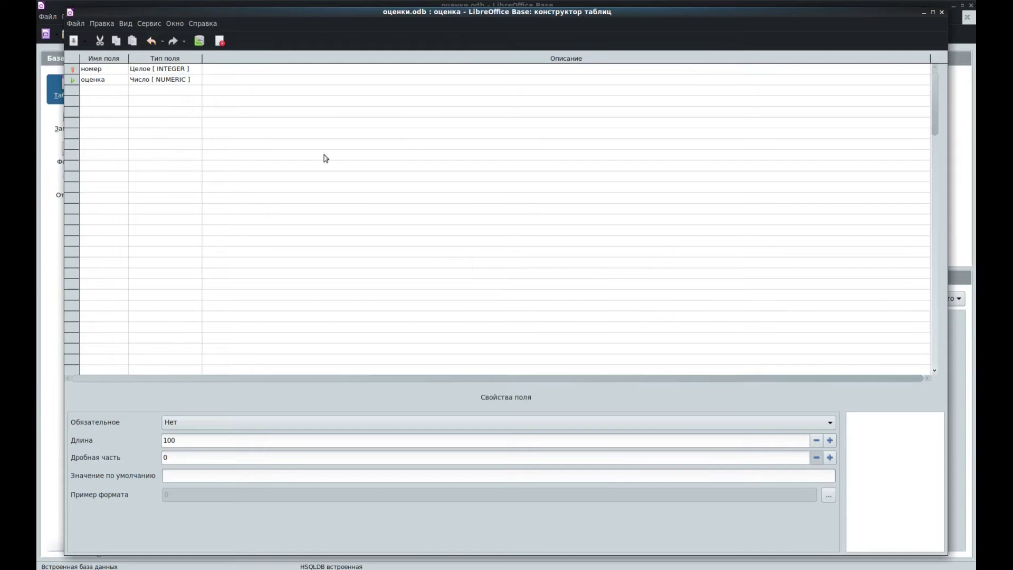
pyautogui.click(941, 12)
# - Open the оценка table, enter the grades 2, 3, 4 and 5 as separate records in the оценка column, and close it
pyautogui.doubleClick(170, 293)
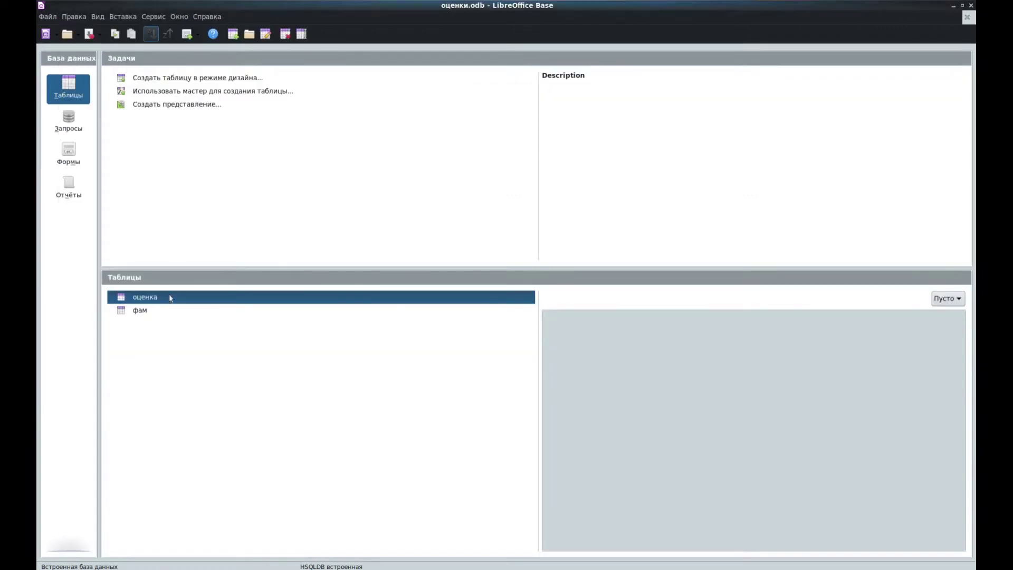
pyautogui.click(131, 65)
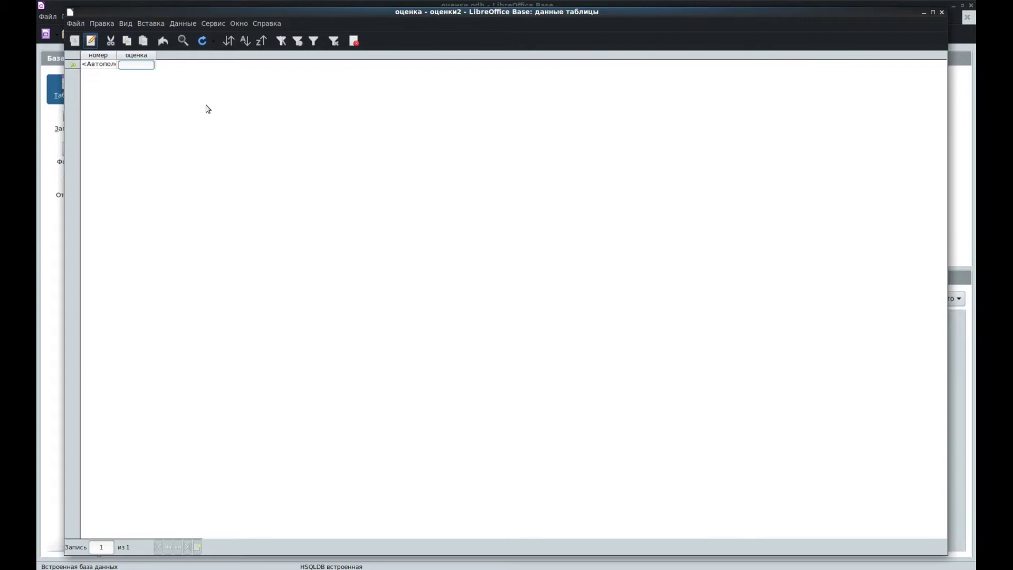
pyautogui.write('2')
pyautogui.press('Return')
pyautogui.write('3')
pyautogui.press('Return')
pyautogui.write('4')
pyautogui.press('Return')
pyautogui.write('5')
pyautogui.press('Return')
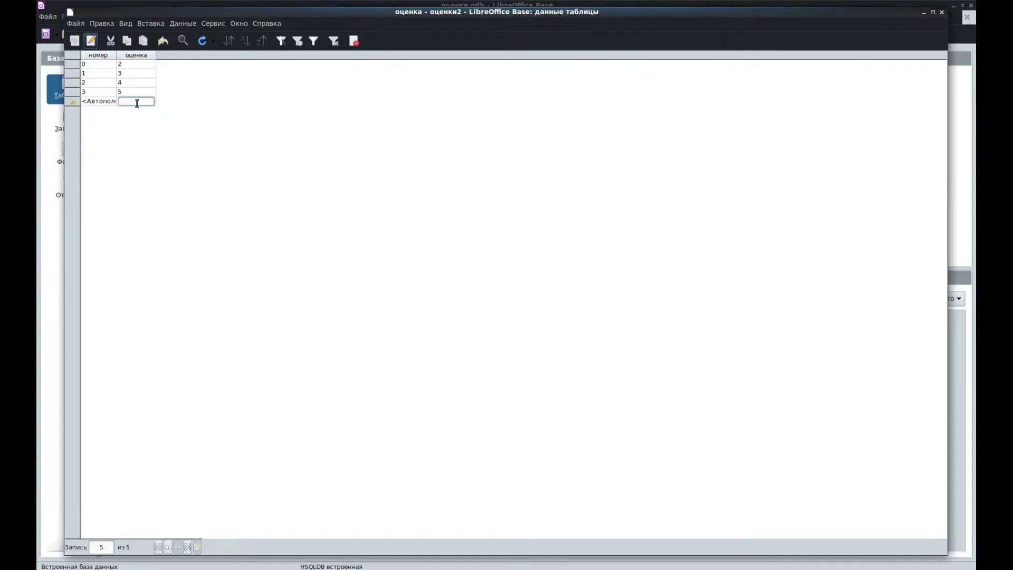
pyautogui.click(941, 12)
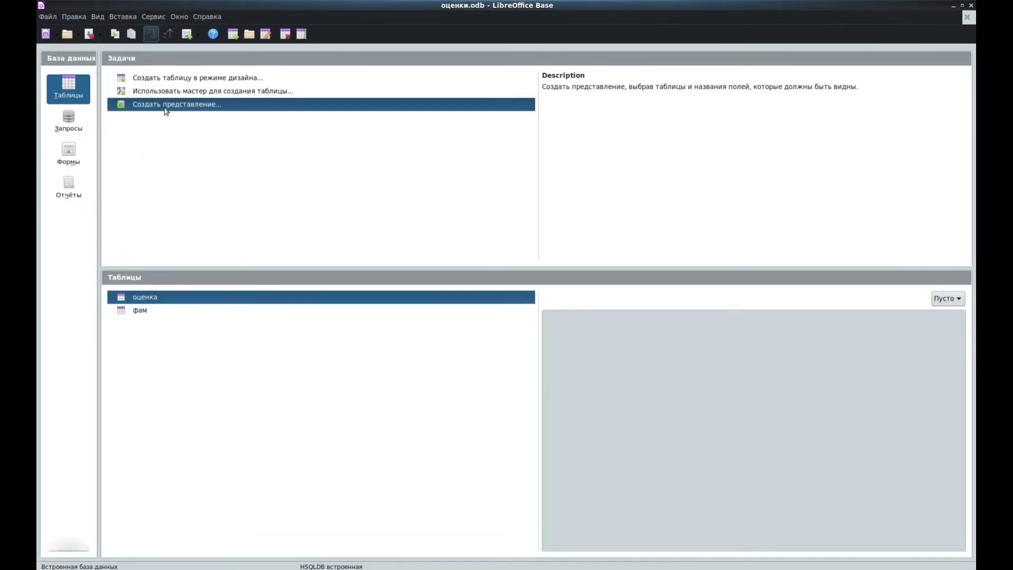
# - Start a third table in design mode with a first field named номер of type Целое [ INTEGER ]
pyautogui.click(176, 79)
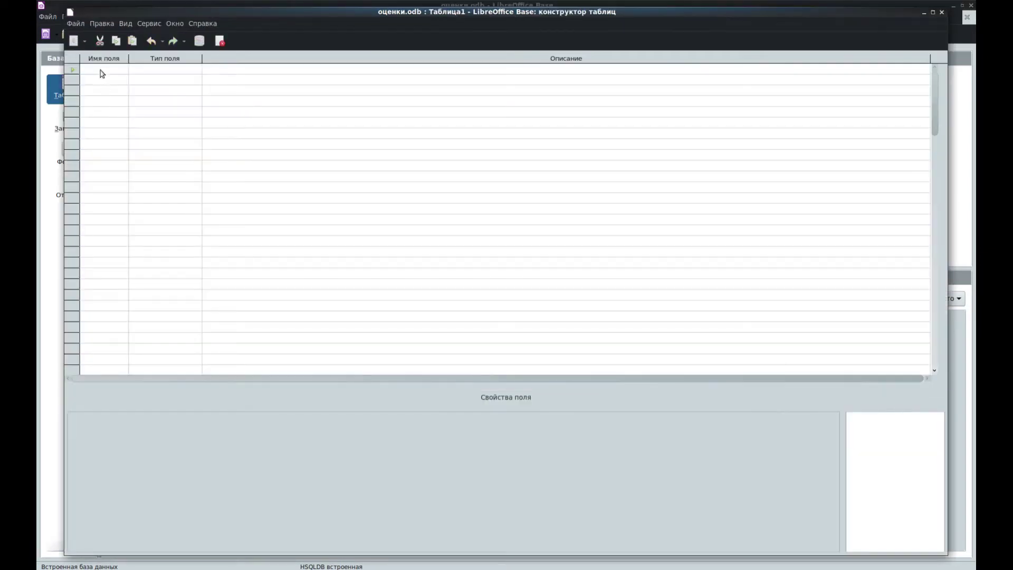
pyautogui.write('у')
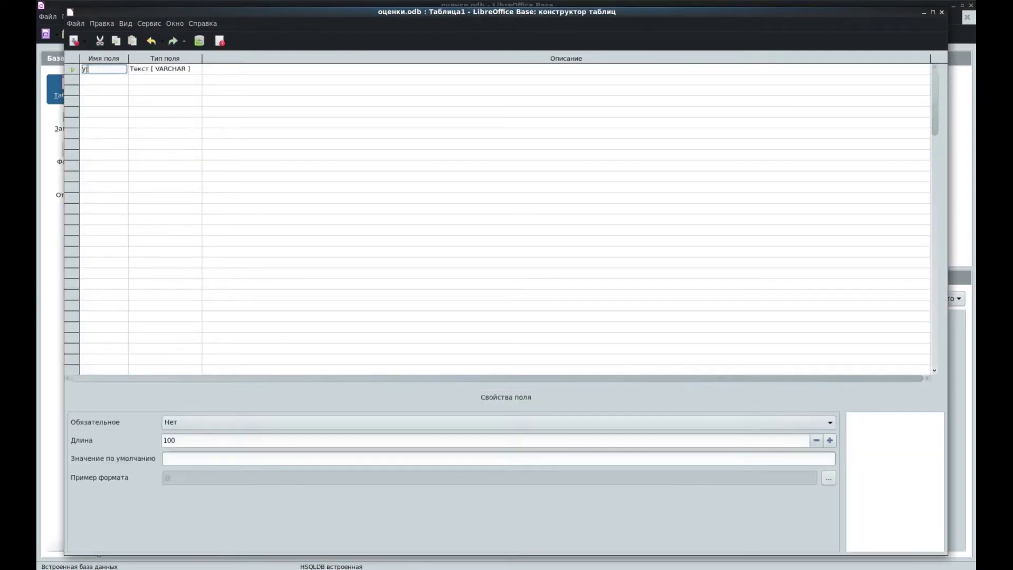
pyautogui.press('BackSpace')
pyautogui.write('но')
pyautogui.press('Tab')
pyautogui.press('Tab')
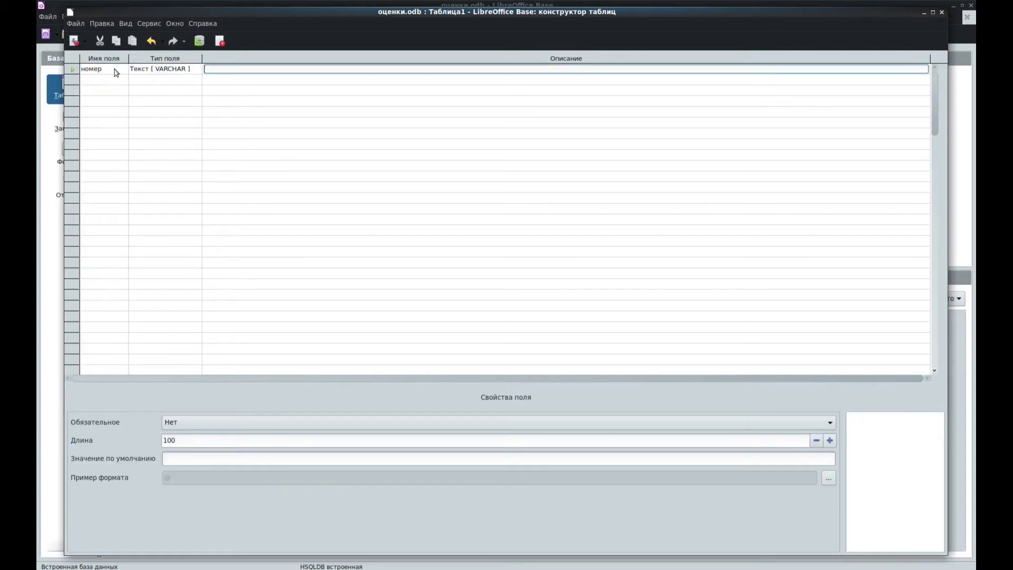
pyautogui.click(156, 70)
pyautogui.click(157, 71)
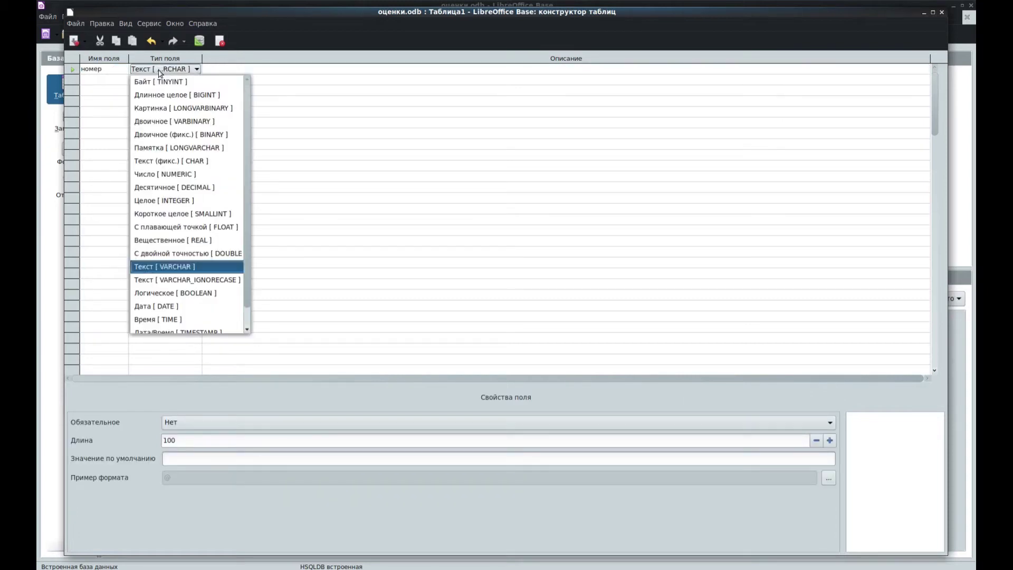
pyautogui.click(167, 201)
# - Make номер the primary key of the third table and set its Автозначение property to Да
pyautogui.rightClick(74, 71)
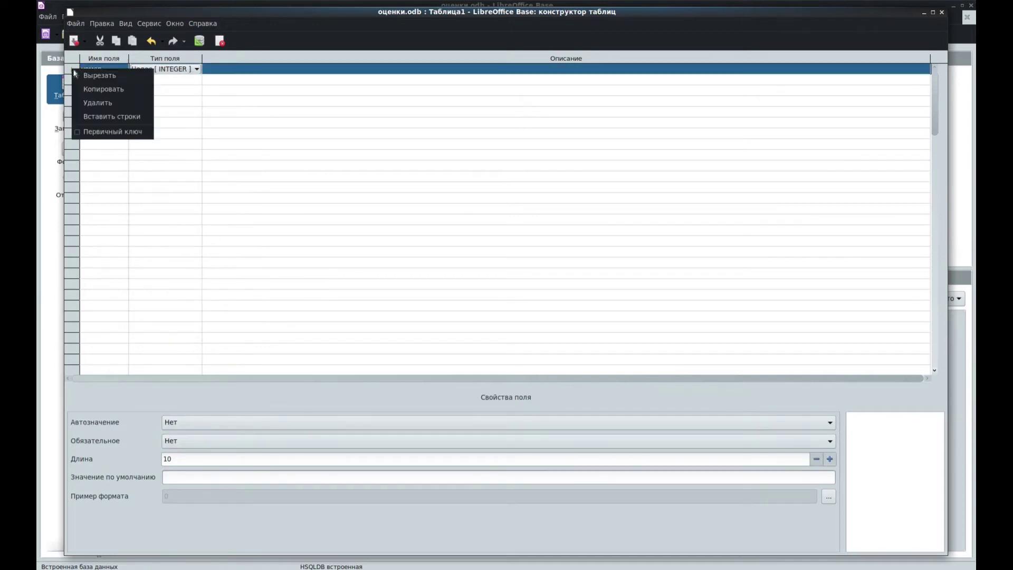
pyautogui.click(108, 130)
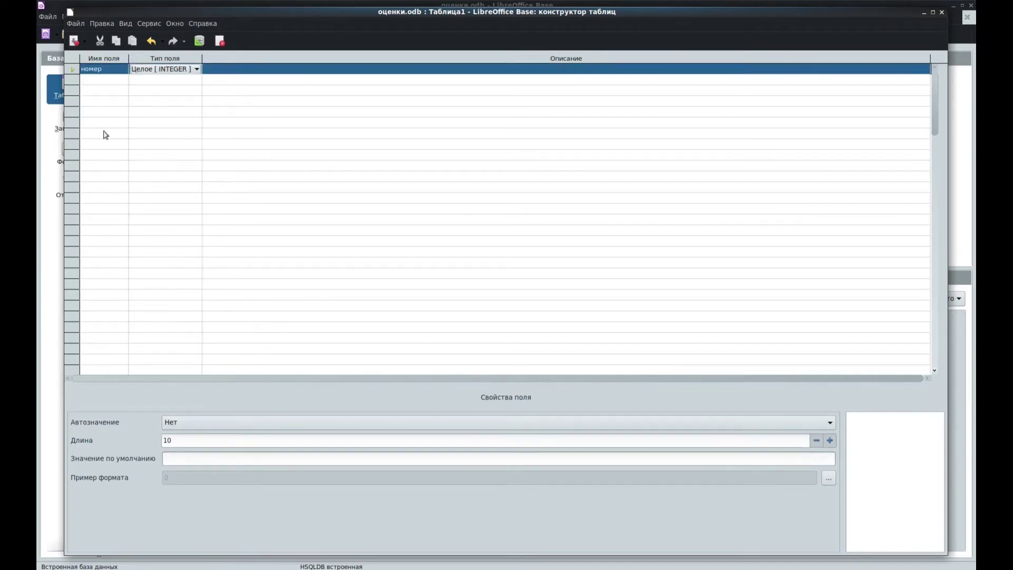
pyautogui.click(180, 422)
pyautogui.click(194, 438)
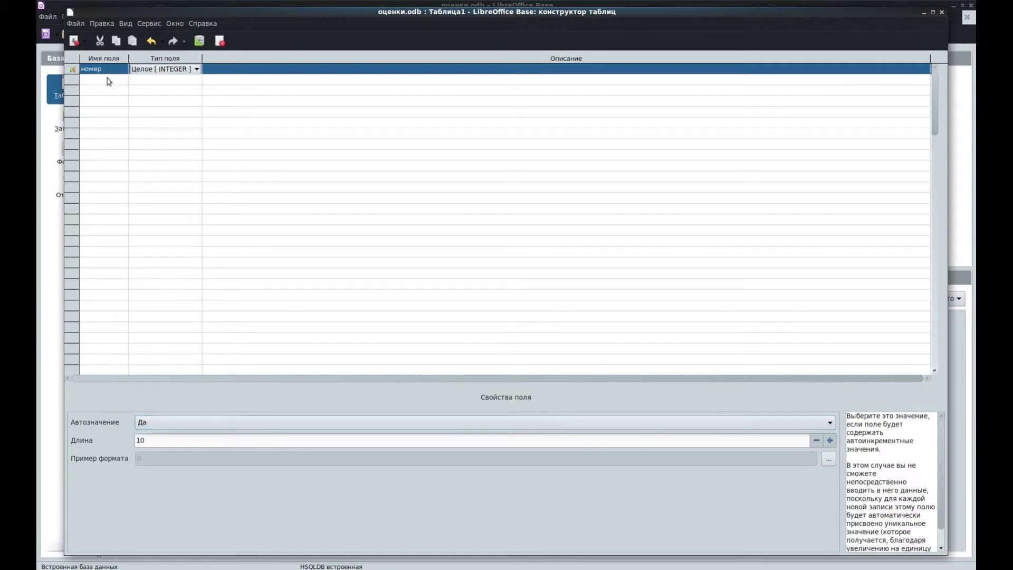
# - Add a second field named предмет with the type Текст [ VARCHAR ] and set its length to 20
pyautogui.click(106, 79)
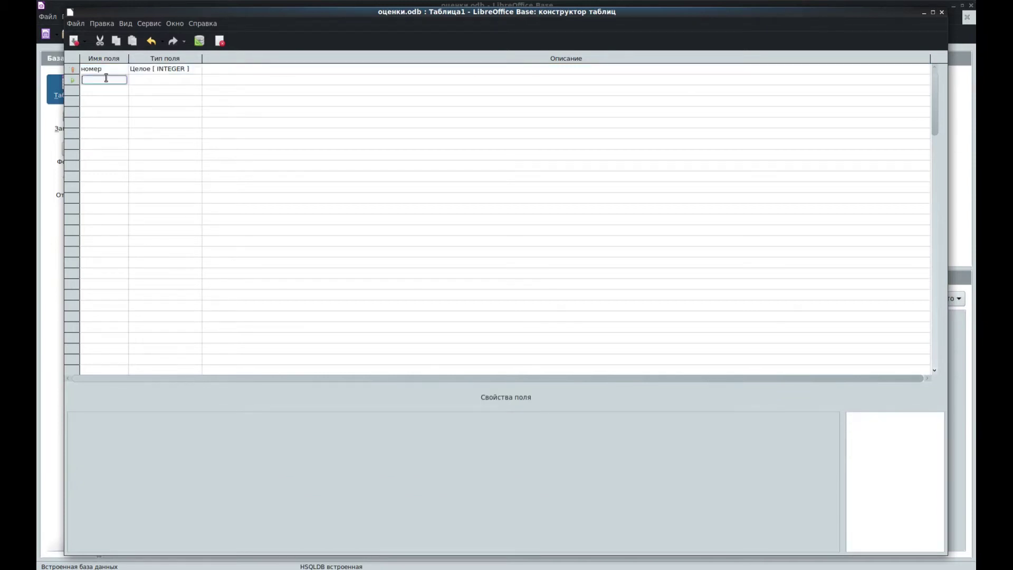
pyautogui.write('предмет')
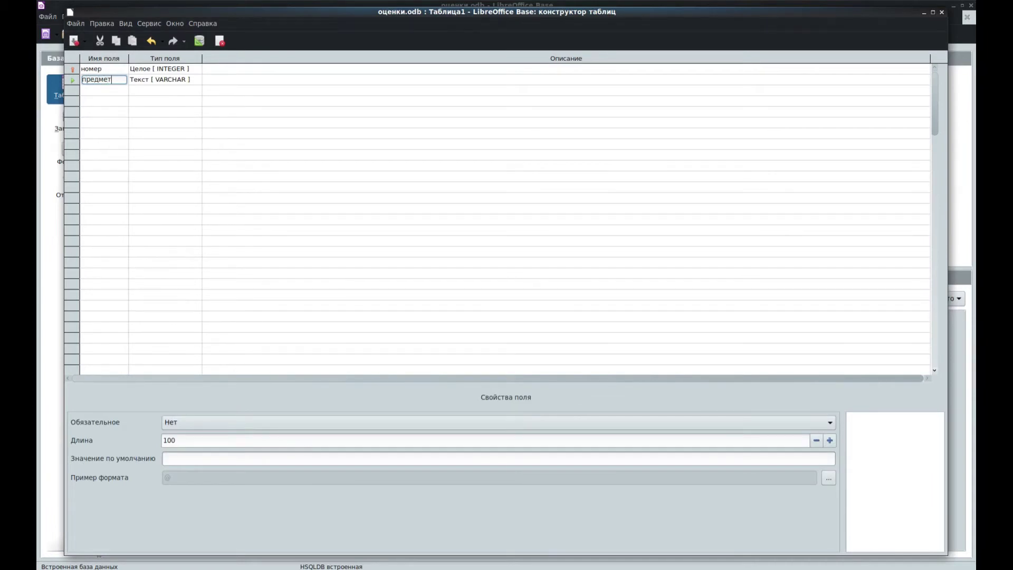
pyautogui.press('Tab')
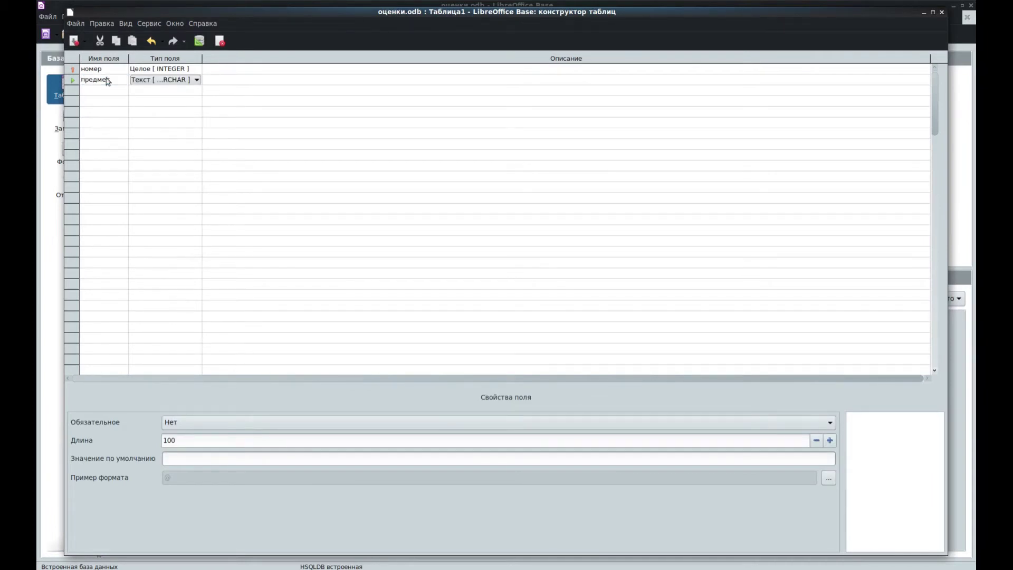
pyautogui.click(182, 439)
pyautogui.write('20')
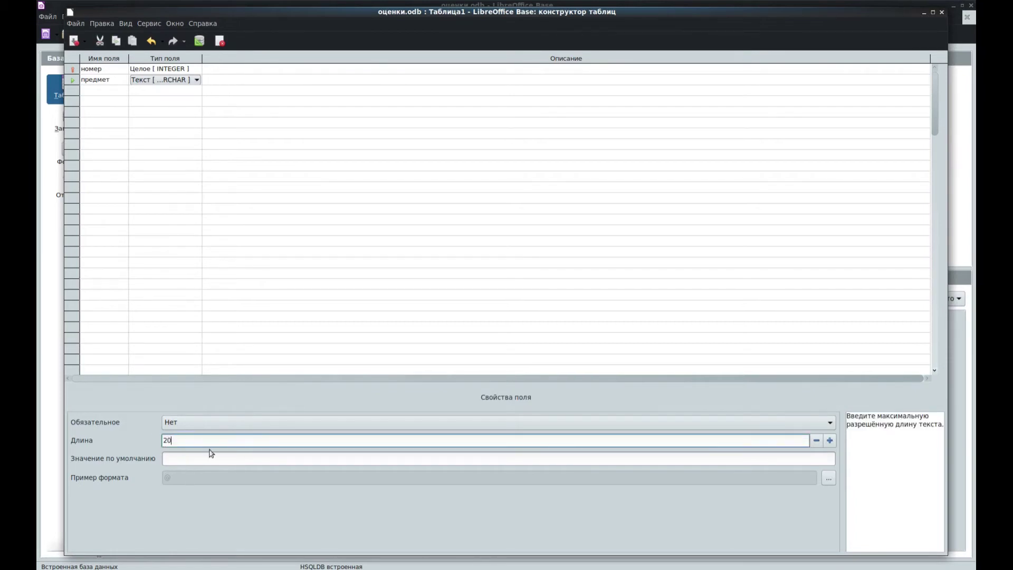
pyautogui.click(256, 201)
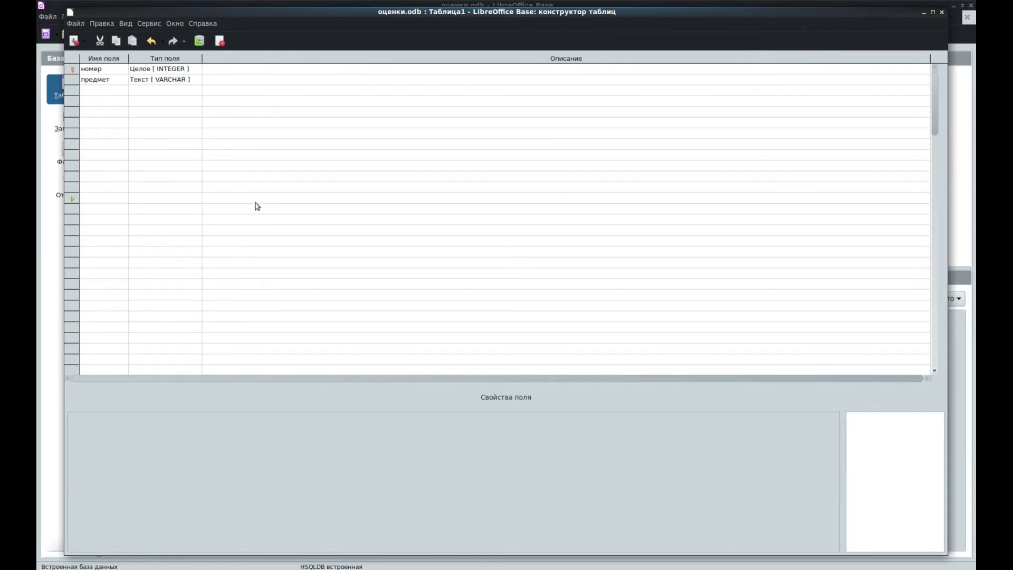
pyautogui.click(156, 80)
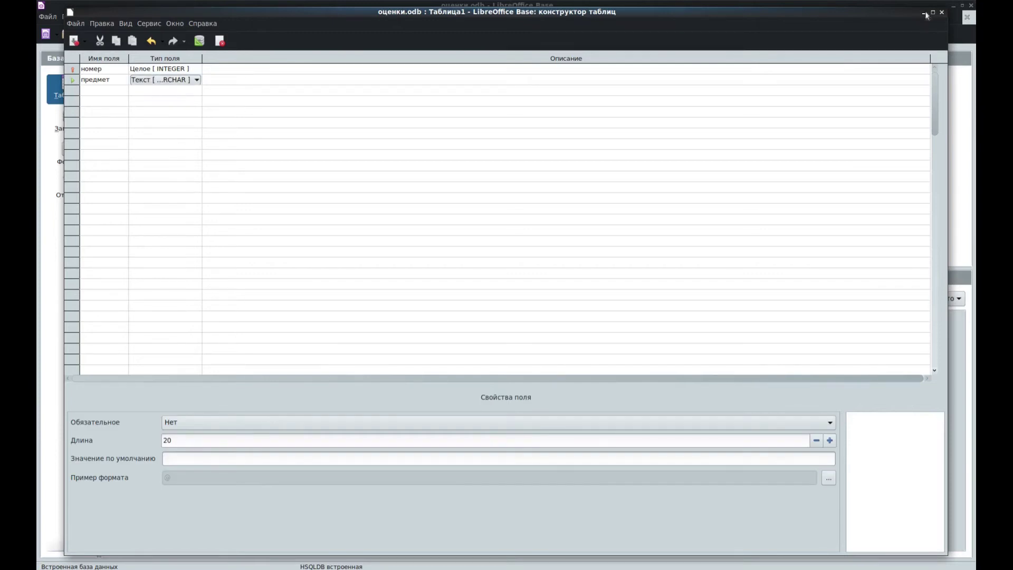
# - Close the table designer, saving the table under the name предмет
pyautogui.click(941, 12)
pyautogui.click(552, 319)
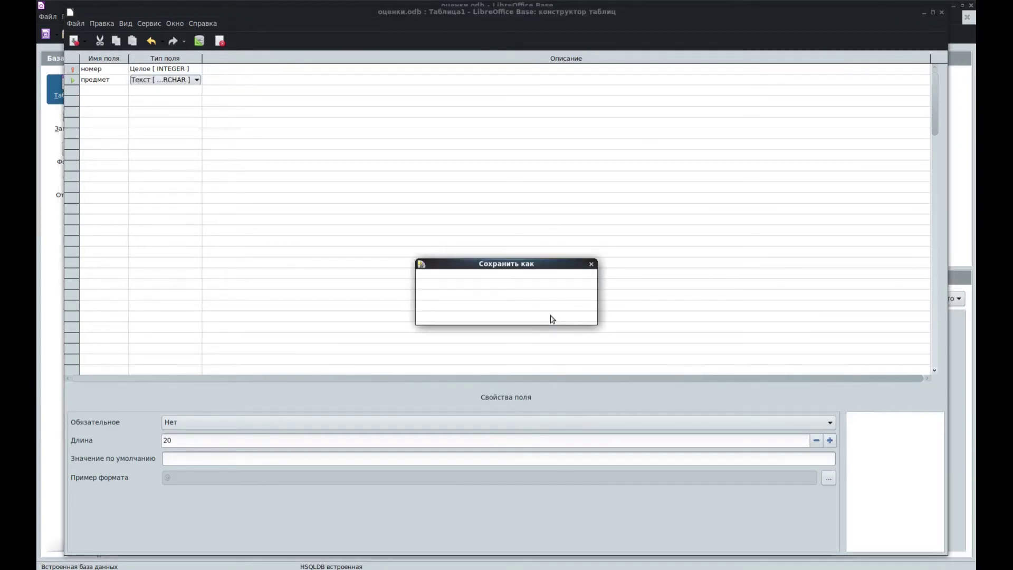
pyautogui.write('пре')
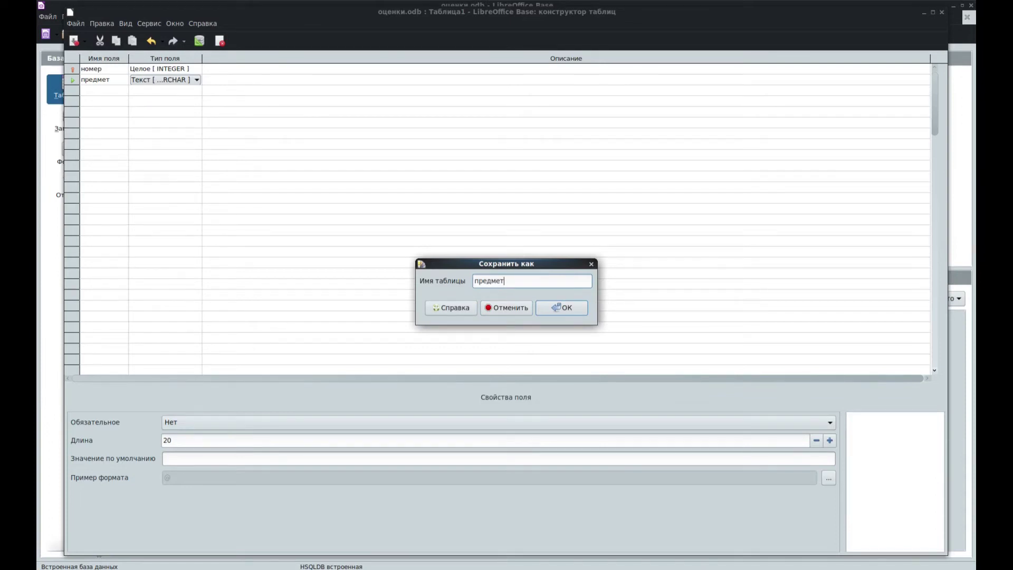
pyautogui.write('дмет')
pyautogui.click(563, 310)
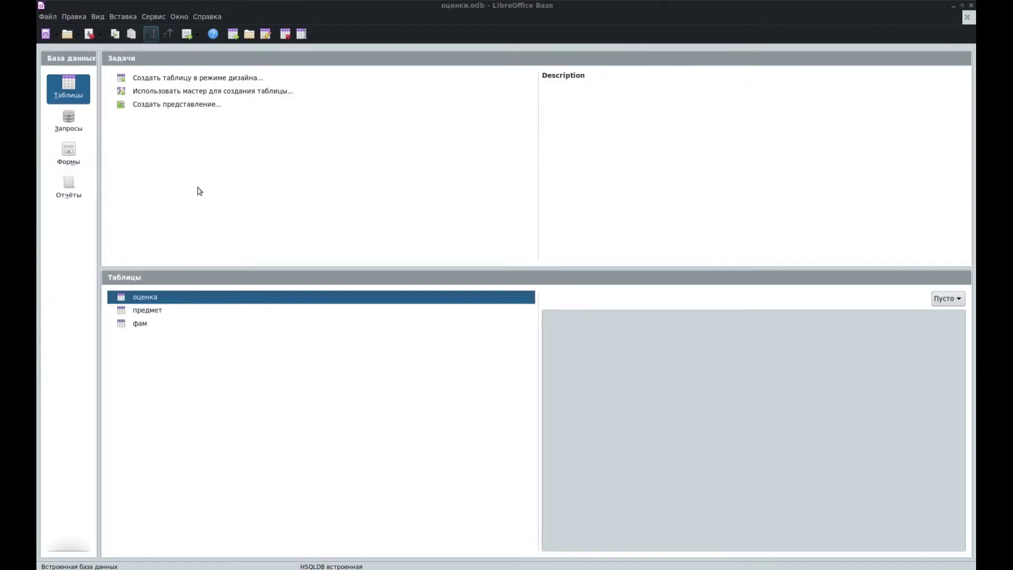
# - Open the предмет table, widen its предмет column, enter Математика, Физика, Химия and История as separate records, and close it
pyautogui.doubleClick(148, 313)
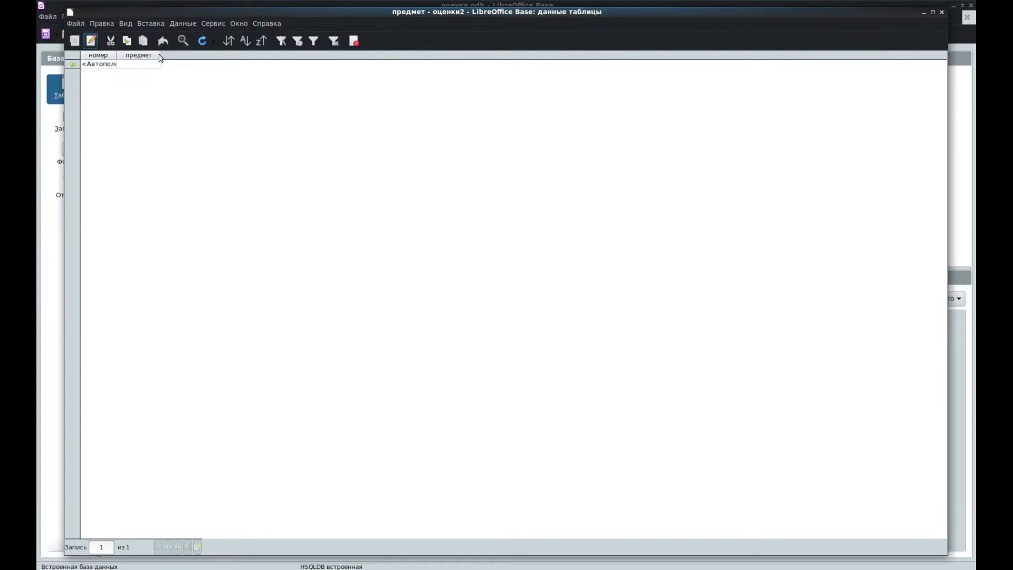
pyautogui.moveTo(161, 55); pyautogui.dragTo(297, 55)
pyautogui.click(175, 63)
pyautogui.write('Vf')
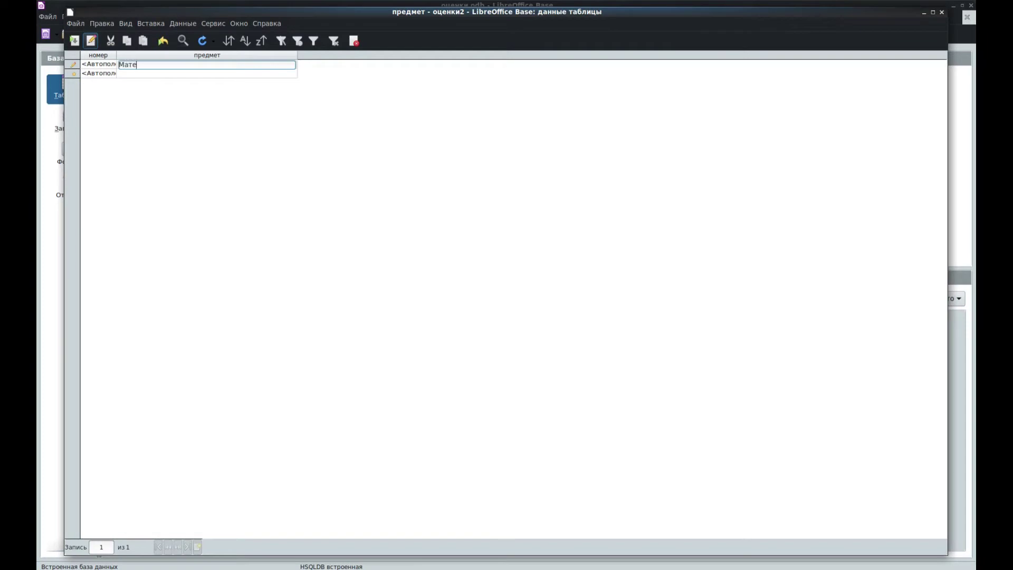
pyautogui.write('тематика')
pyautogui.press('Return')
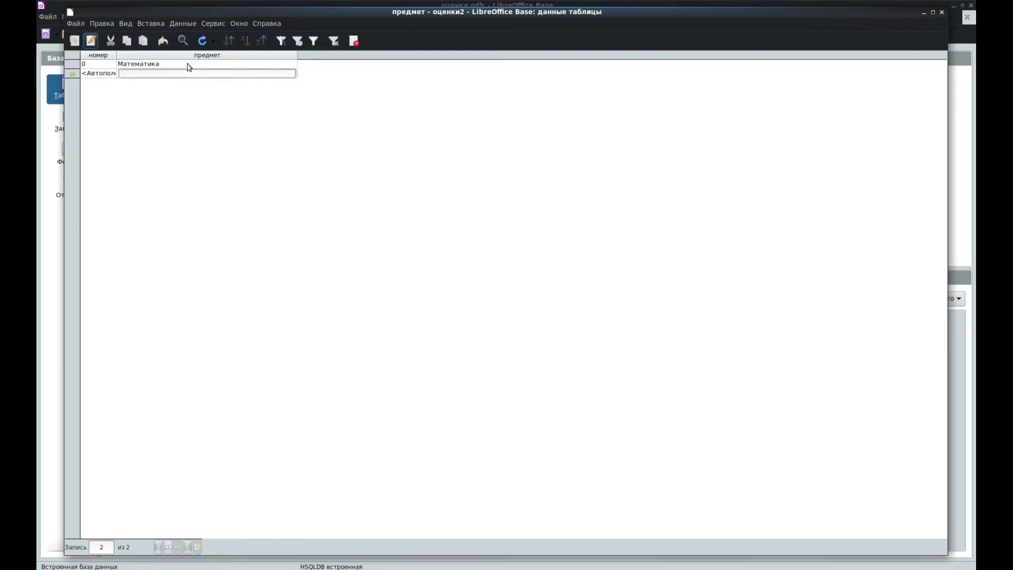
pyautogui.write('Физика')
pyautogui.press('Return')
pyautogui.write('Химия')
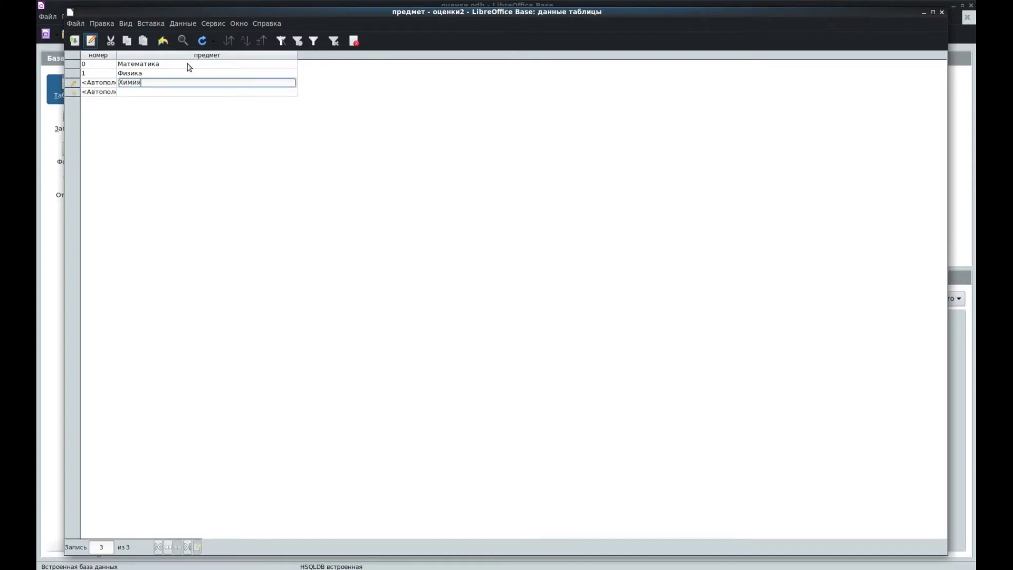
pyautogui.press('Return')
pyautogui.write('История')
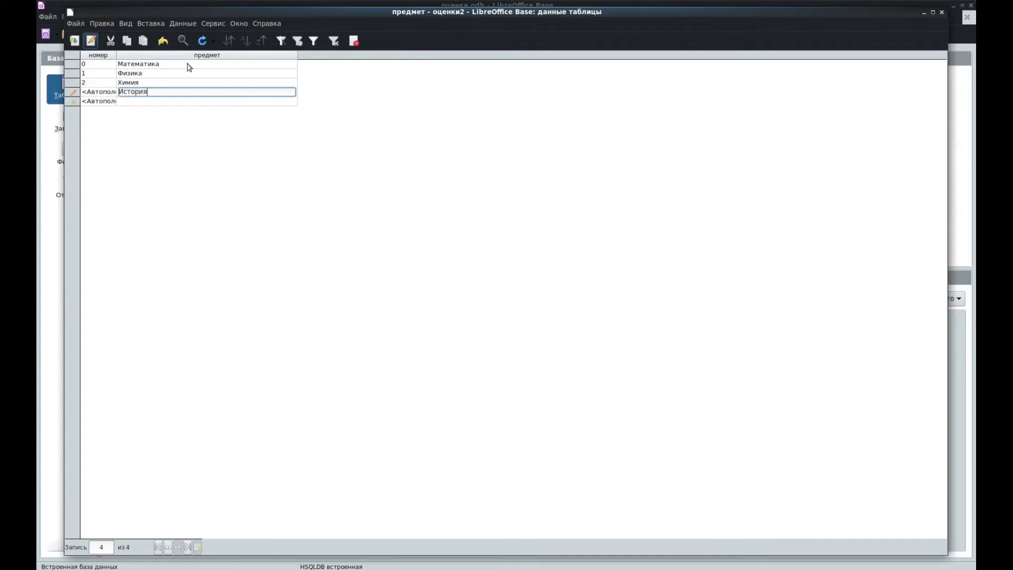
pyautogui.press('Return')
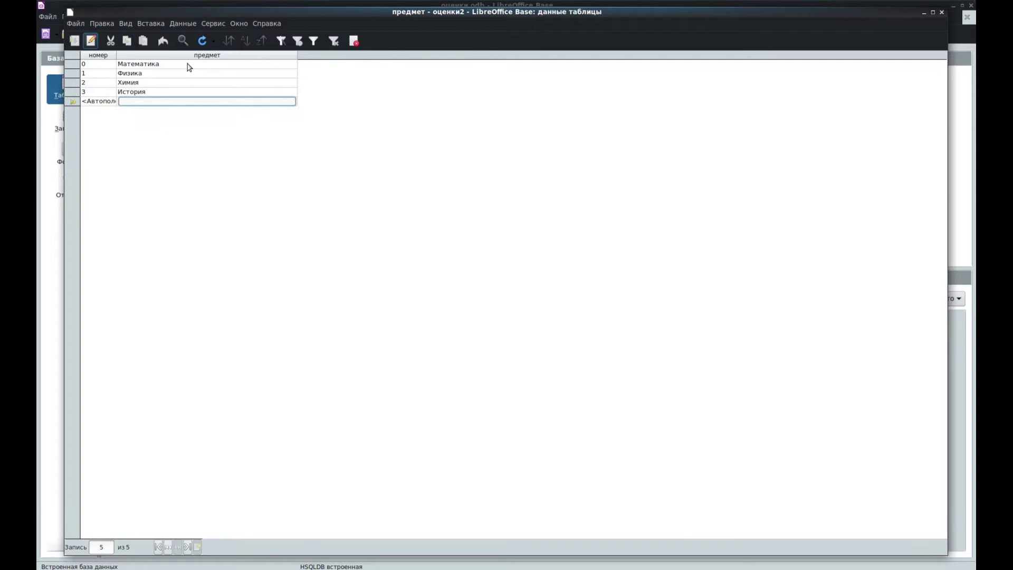
pyautogui.click(943, 13)
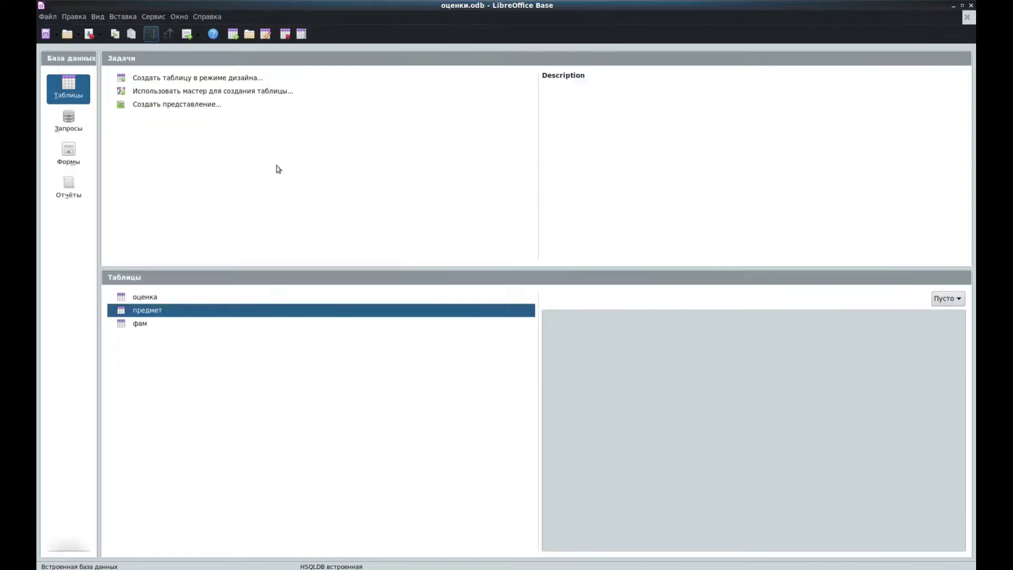
pyautogui.click(160, 325)
pyautogui.click(168, 315)
pyautogui.click(167, 296)
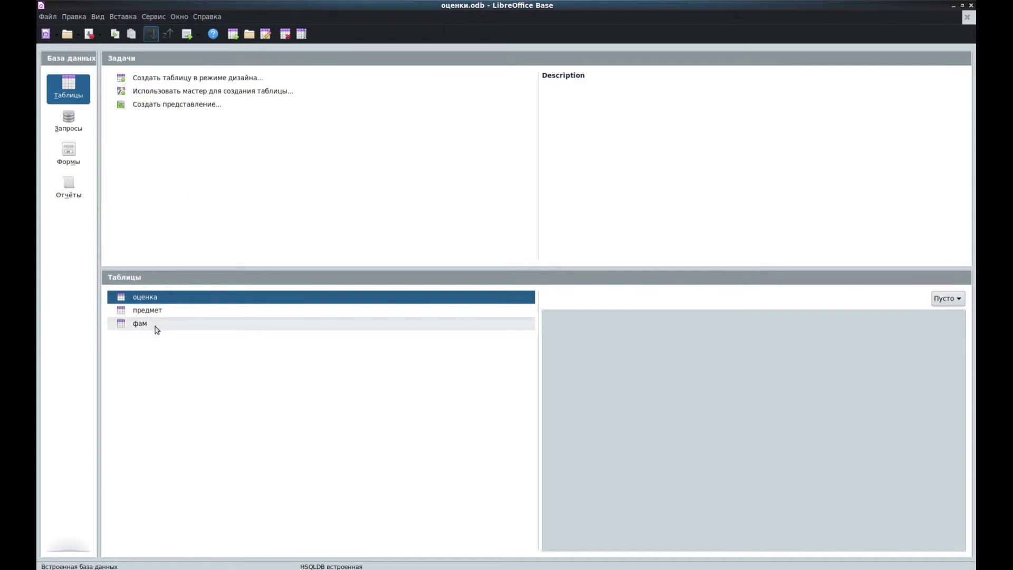
# - Create a fourth table in design mode and define its first field номер as Целое [ INTEGER ]
pyautogui.click(185, 80)
pyautogui.click(109, 69)
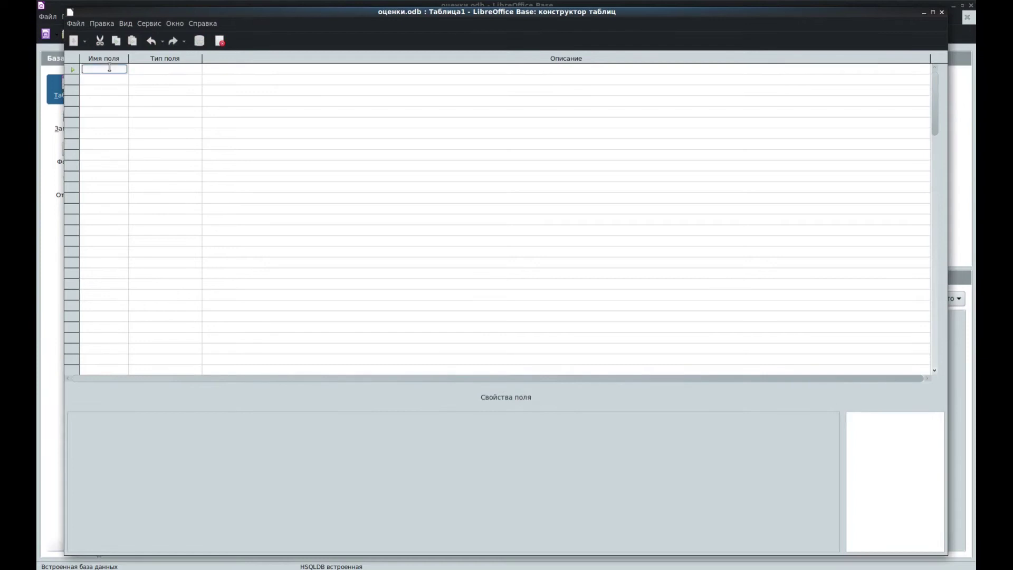
pyautogui.write('у')
pyautogui.press('BackSpace')
pyautogui.write('номер')
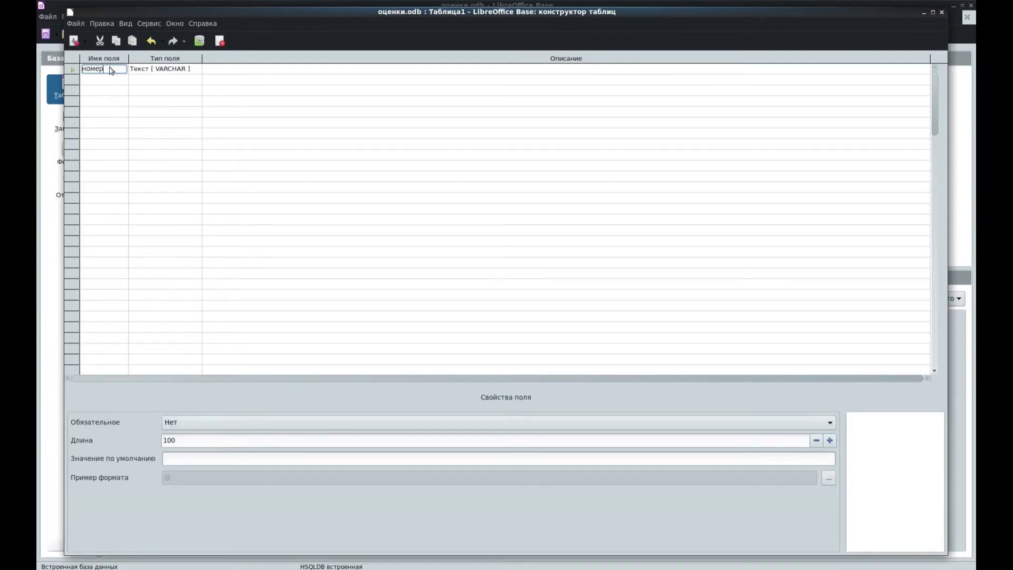
pyautogui.press('Tab')
pyautogui.click(156, 70)
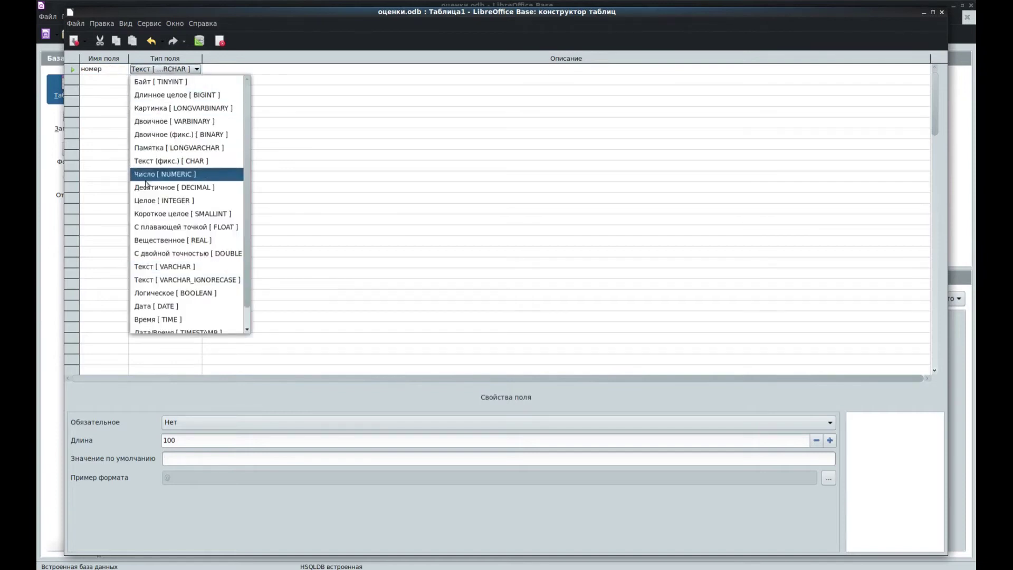
pyautogui.press('Escape')
pyautogui.press('Up')
pyautogui.press('Up')
pyautogui.press('Up')
pyautogui.press('Up')
pyautogui.press('Up')
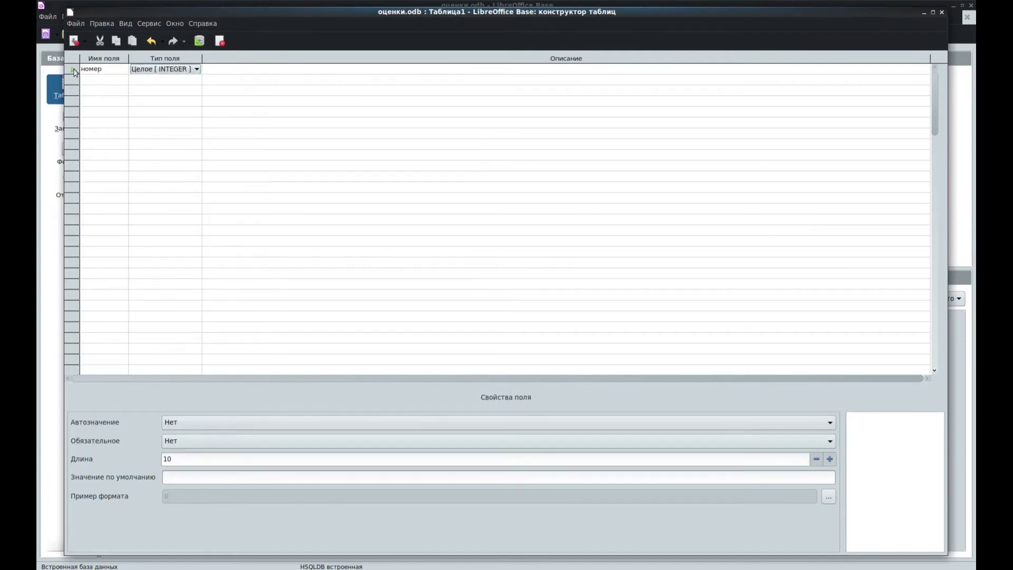
# - Set номер as the fourth table's primary key and switch its Автозначение property to Да
pyautogui.rightClick(72, 69)
pyautogui.click(100, 132)
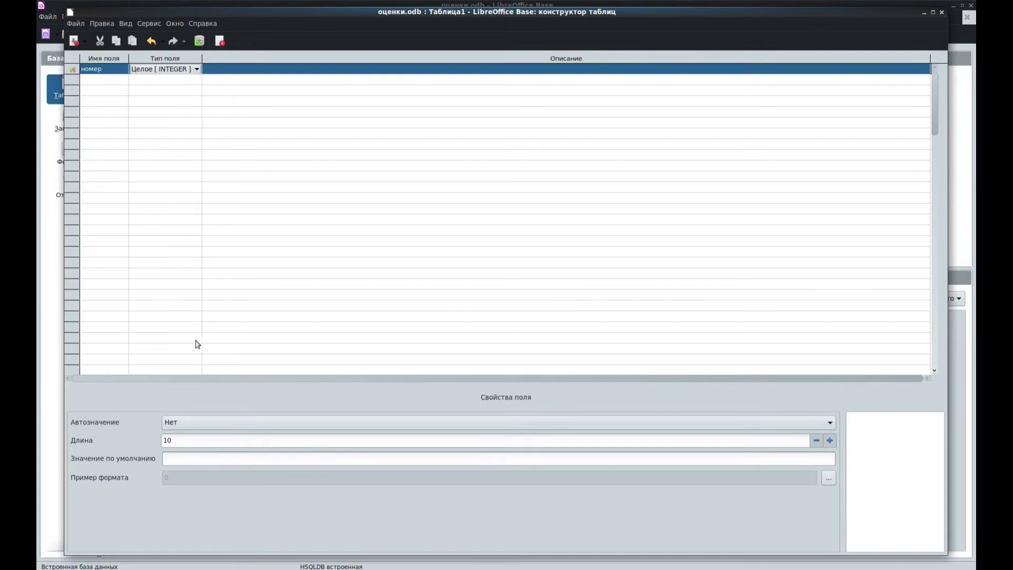
pyautogui.click(190, 424)
pyautogui.click(190, 438)
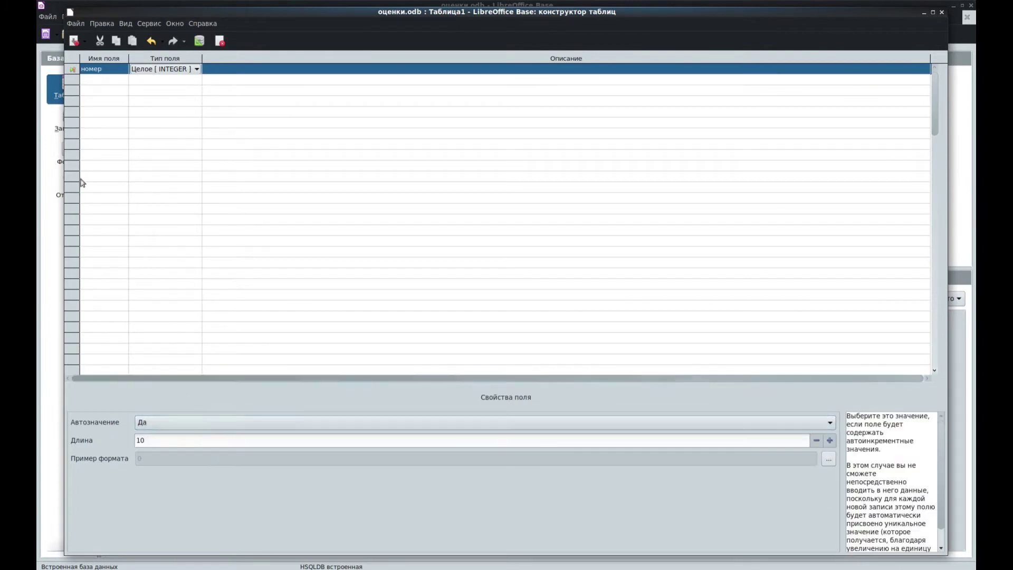
# - Add a second field named фамилия with the type Целое [ INTEGER ] and move on to the next empty field row
pyautogui.click(92, 80)
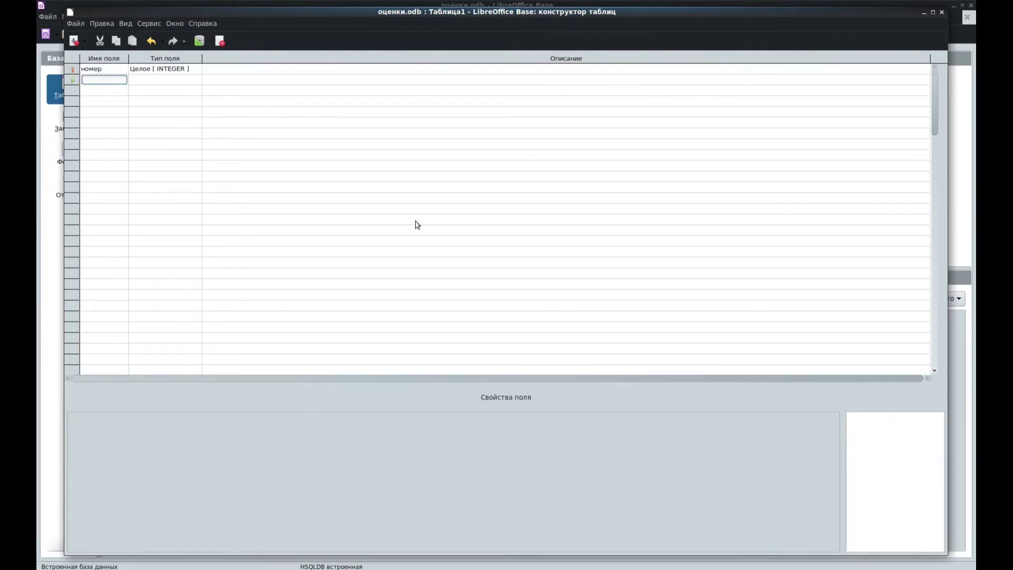
pyautogui.write('ф')
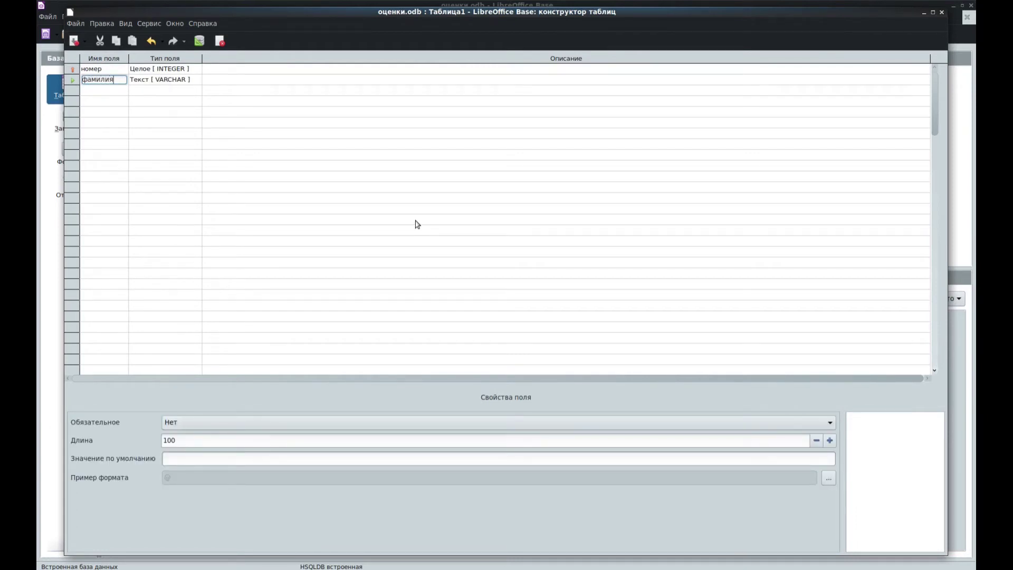
pyautogui.write('амилия')
pyautogui.press('Tab')
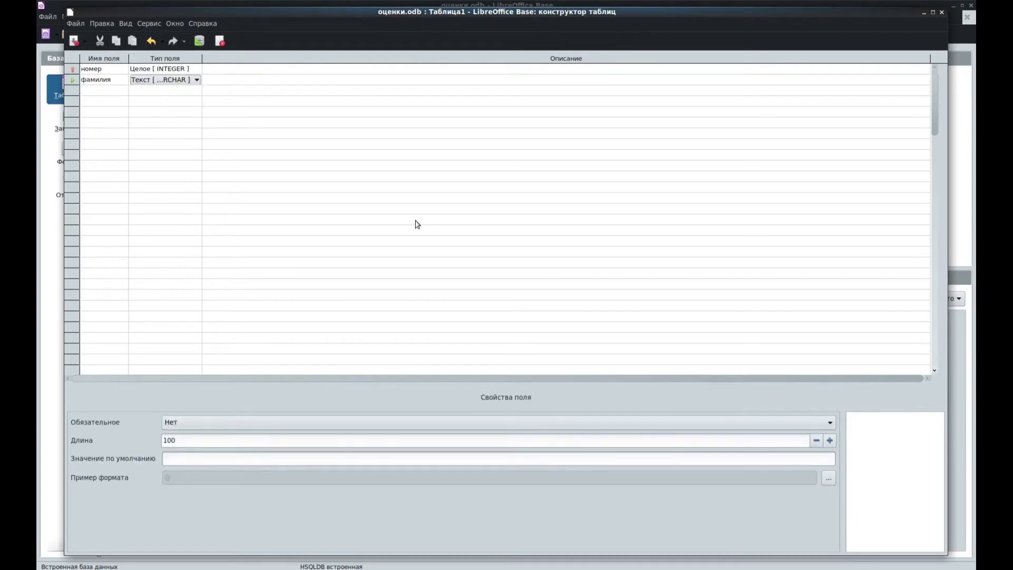
pyautogui.click(163, 84)
pyautogui.click(174, 208)
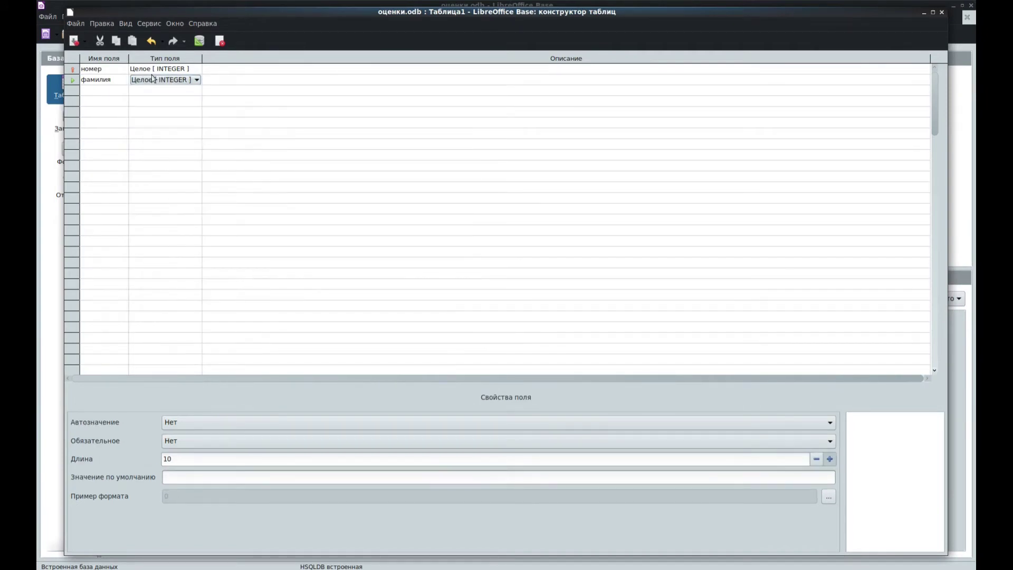
pyautogui.click(100, 91)
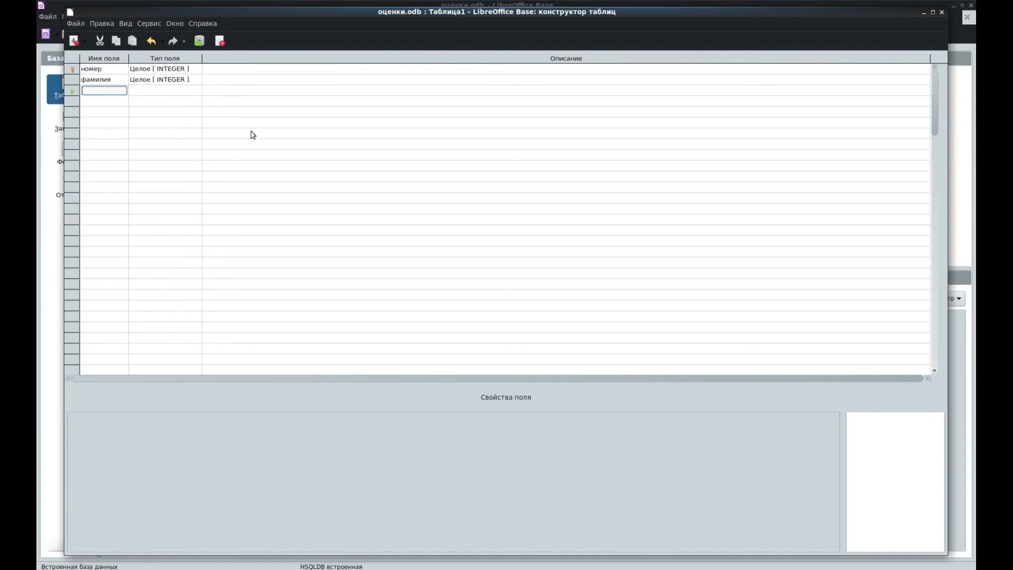
# - Add a third field named предмет to the fourth table with the type Целое [ INTEGER ]
pyautogui.write('предмет')
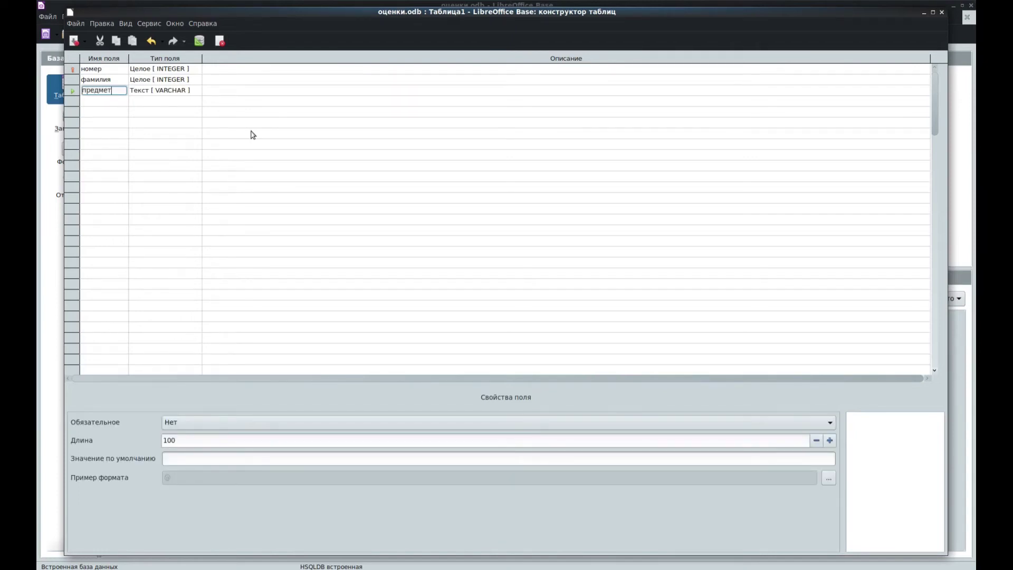
pyautogui.press('Tab')
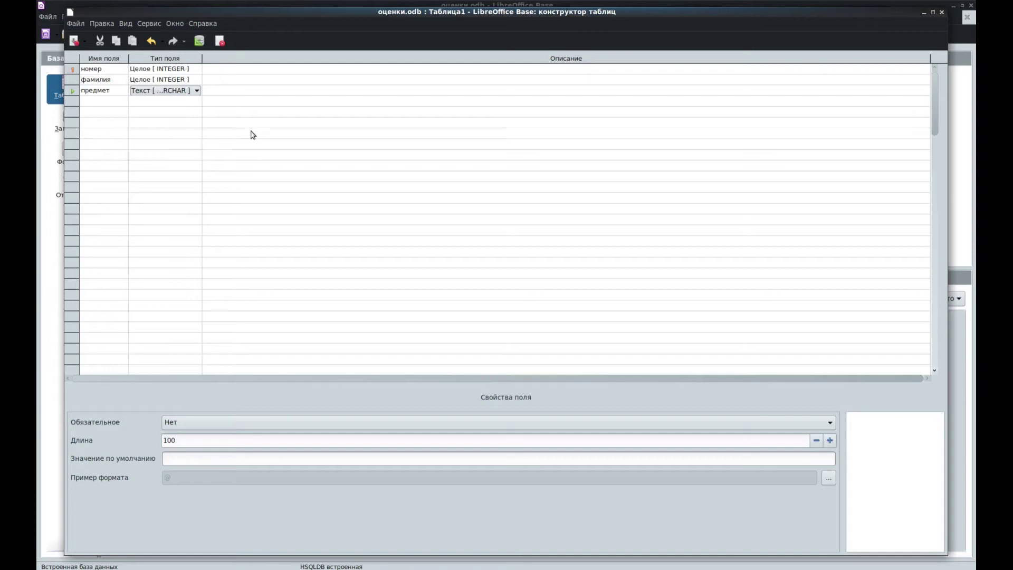
pyautogui.click(152, 92)
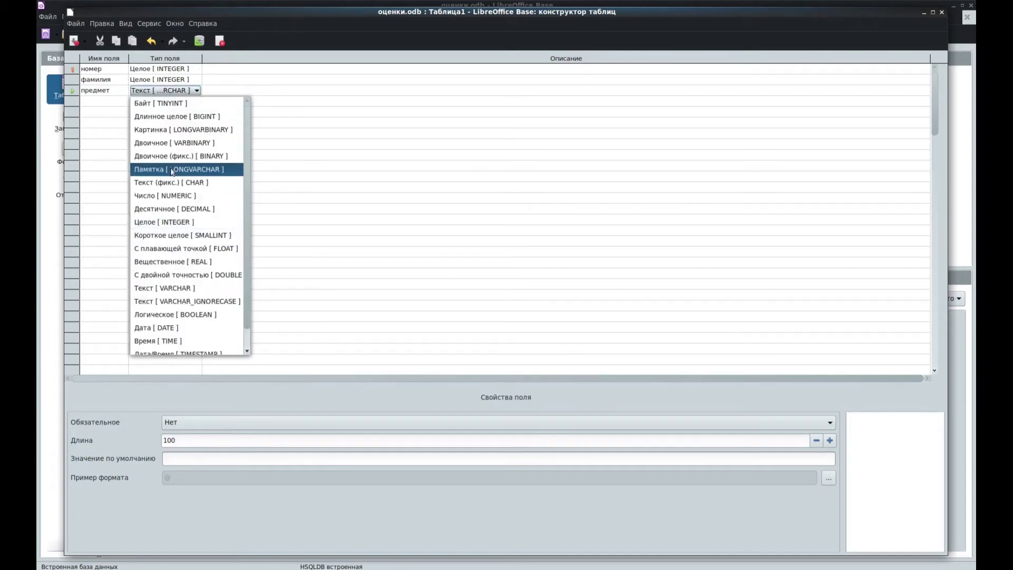
pyautogui.click(165, 220)
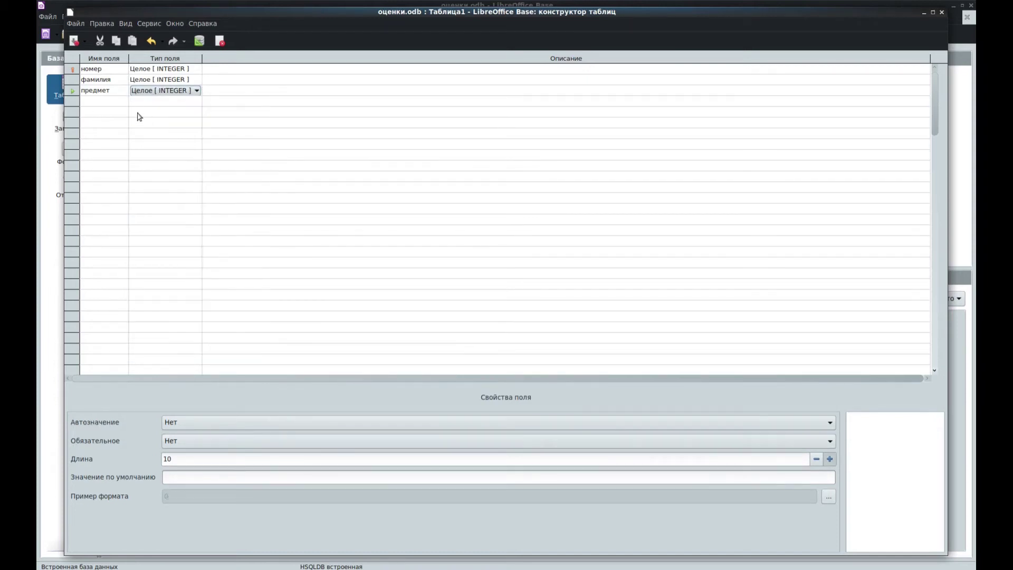
# - Add a fourth field named оценка with the type Целое [ INTEGER ]
pyautogui.click(107, 100)
pyautogui.write('оц')
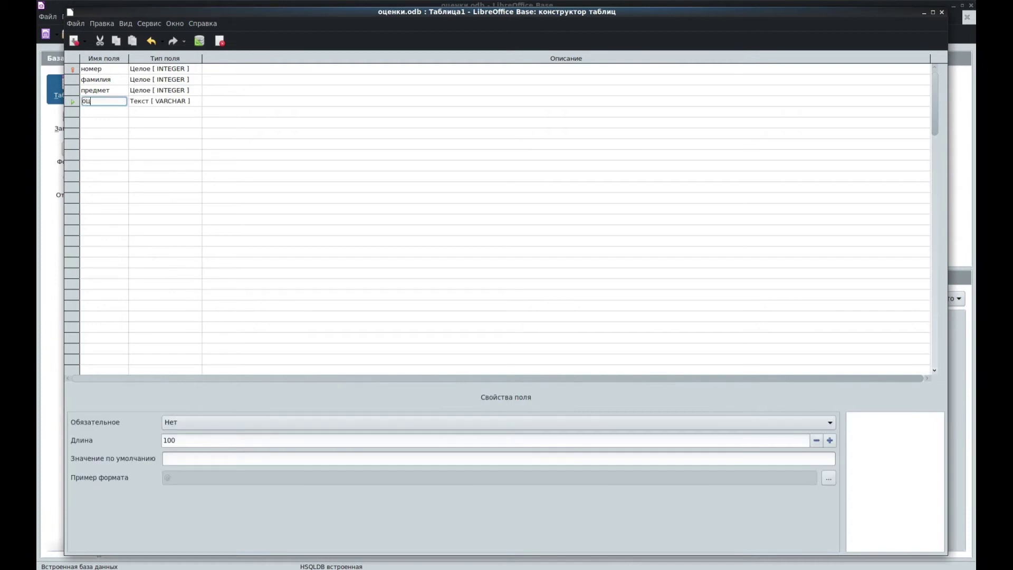
pyautogui.write('енка')
pyautogui.press('Tab')
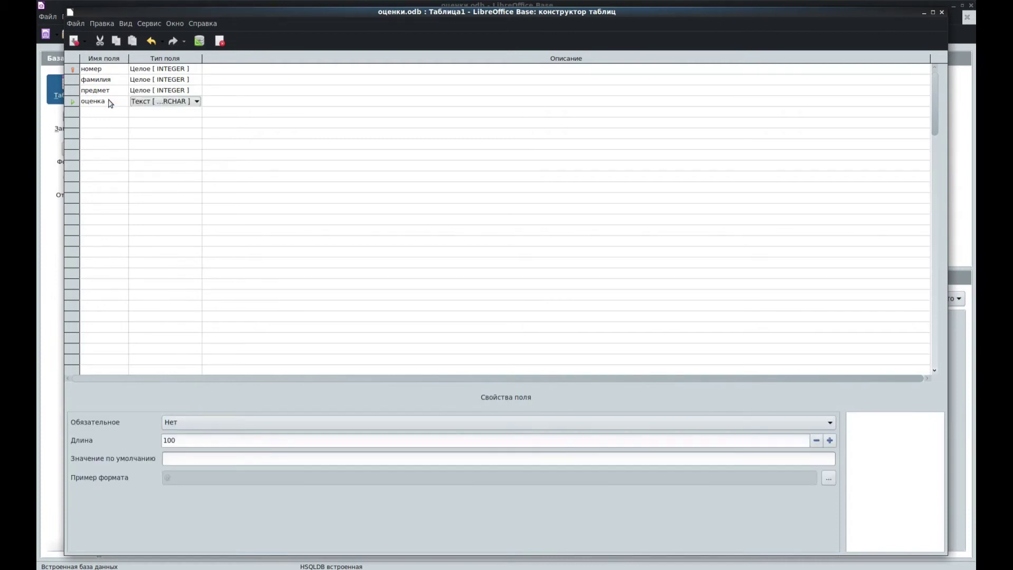
pyautogui.click(145, 106)
pyautogui.click(153, 233)
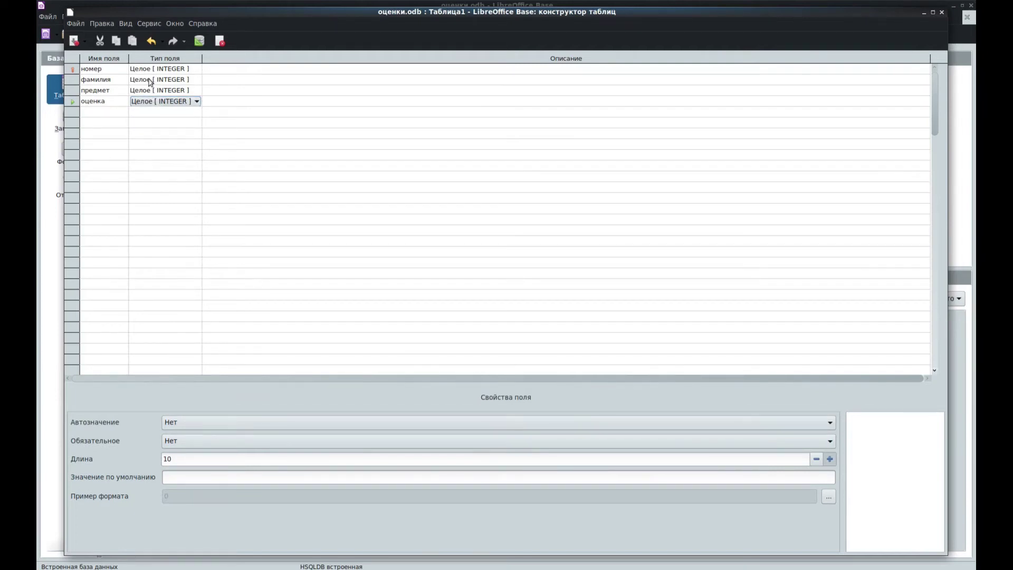
# - Close the table design and save the new table under the name Ведомость
pyautogui.click(941, 12)
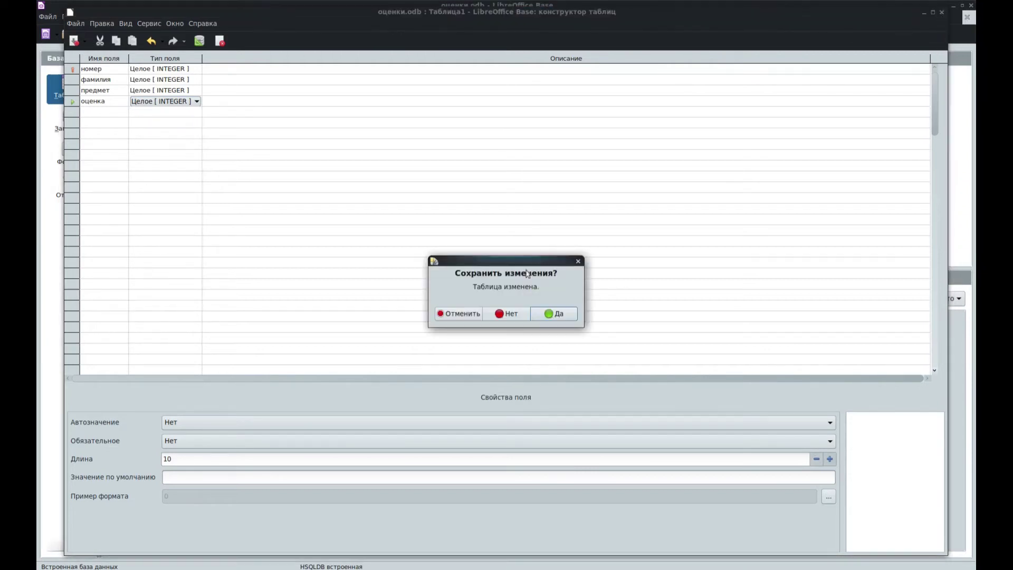
pyautogui.click(555, 314)
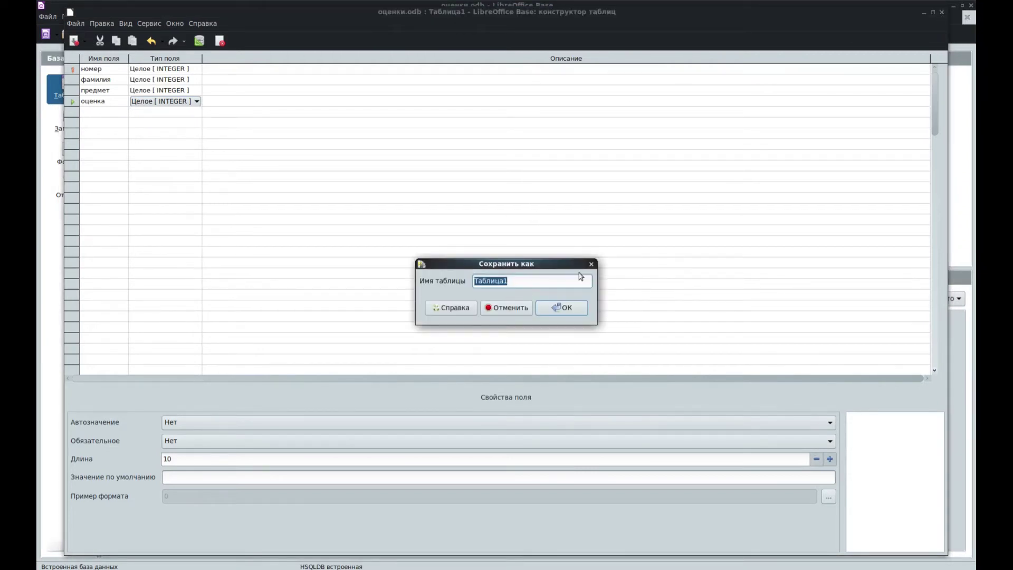
pyautogui.write('Ведомость')
pyautogui.click(561, 311)
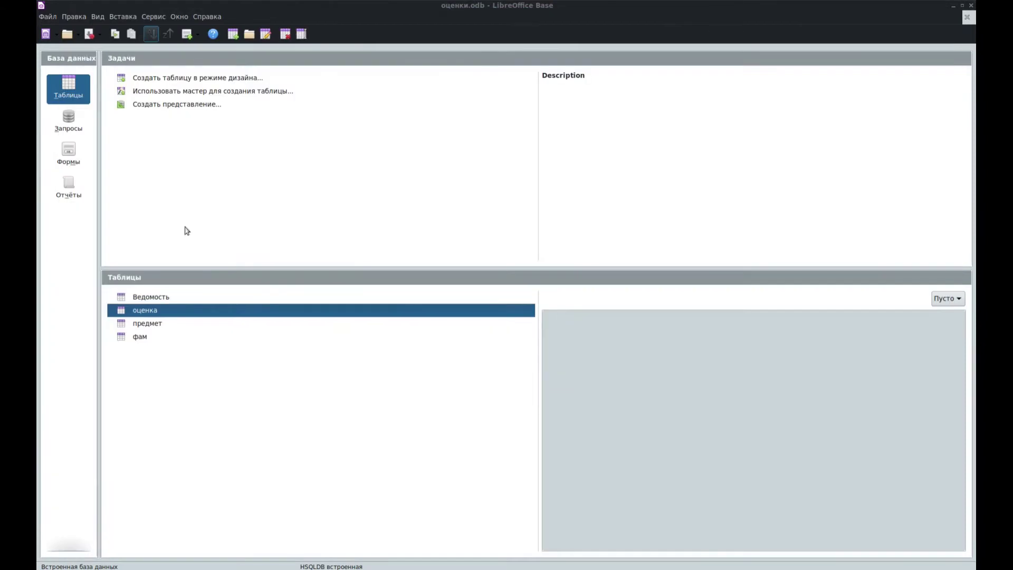
# - Start the form wizard and include all fields of the Ведомость table in the form
pyautogui.click(79, 157)
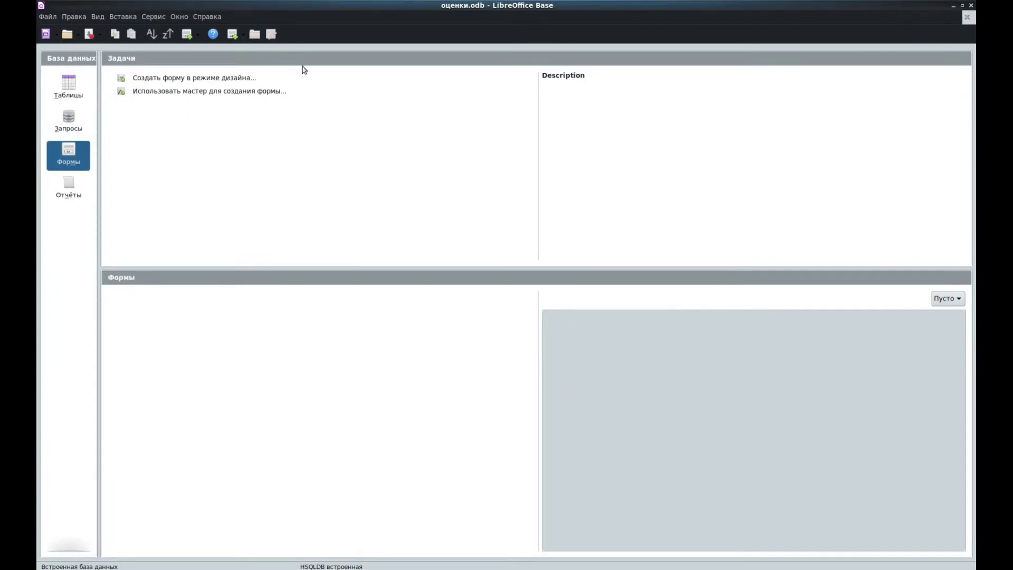
pyautogui.click(181, 94)
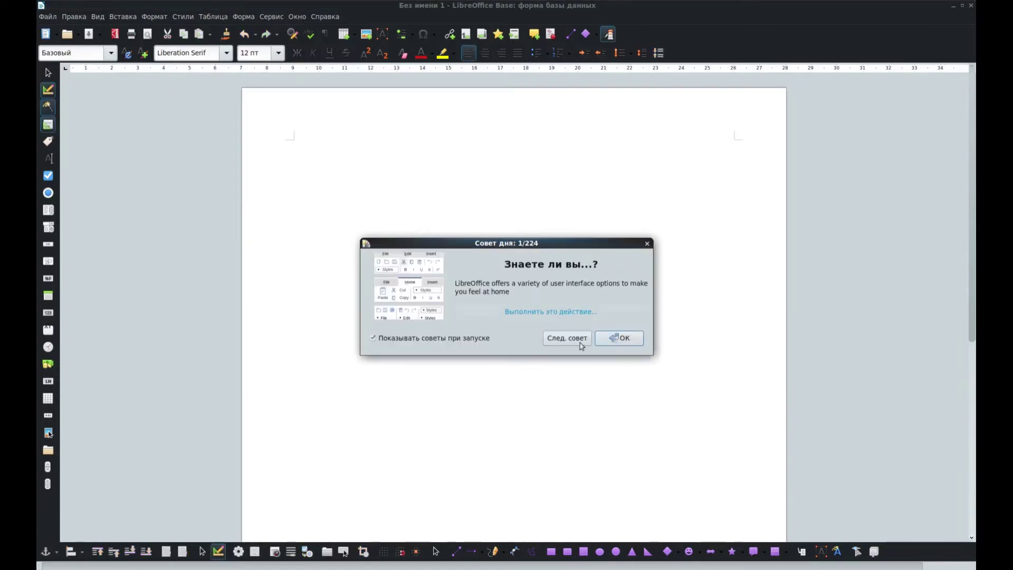
pyautogui.click(621, 337)
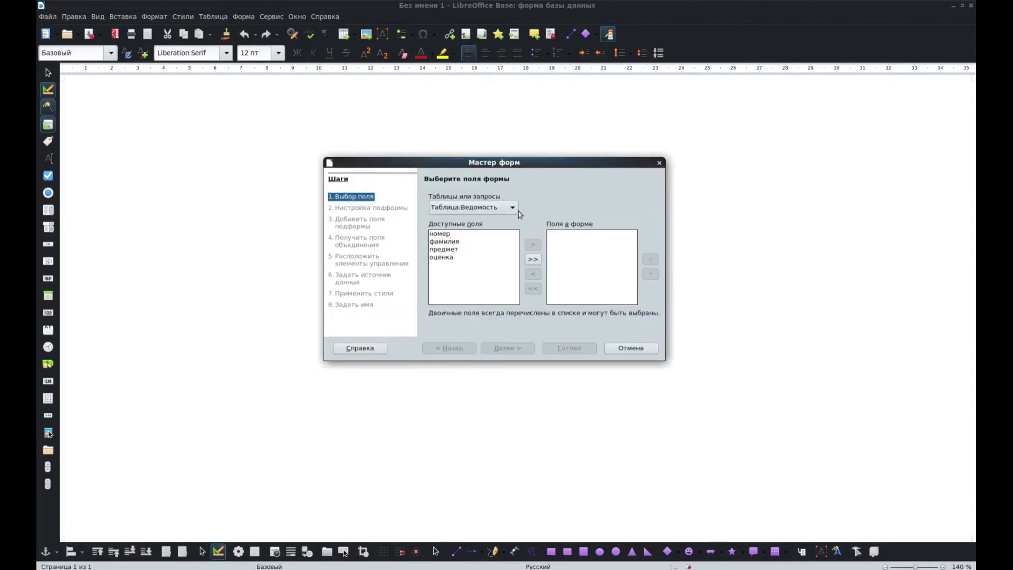
pyautogui.click(489, 210)
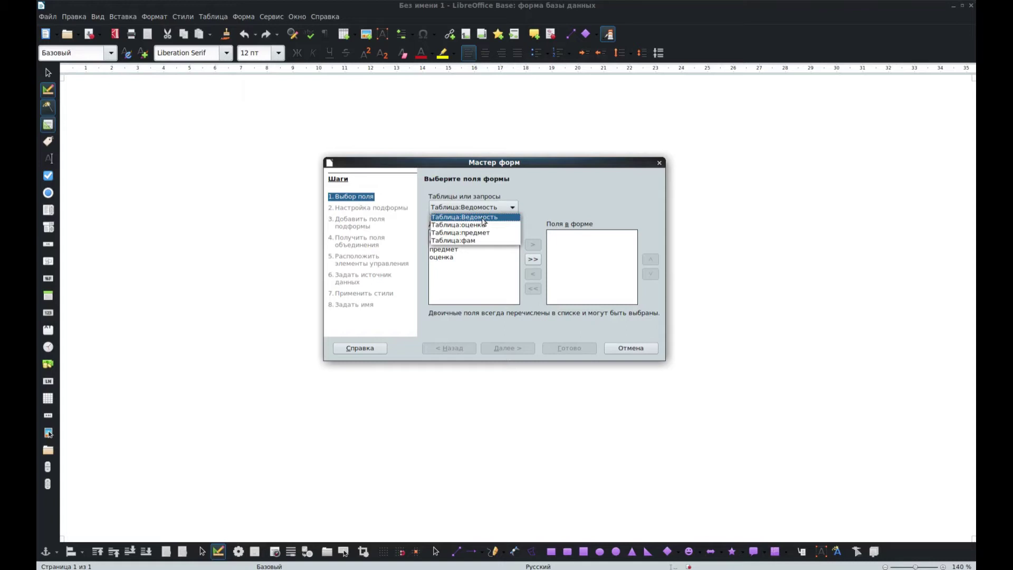
pyautogui.click(482, 218)
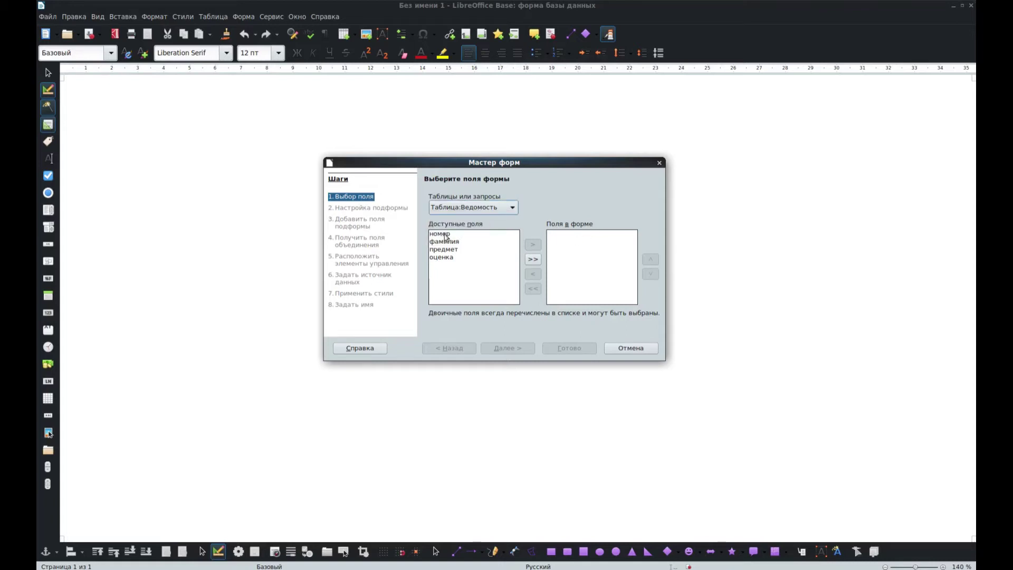
pyautogui.click(532, 259)
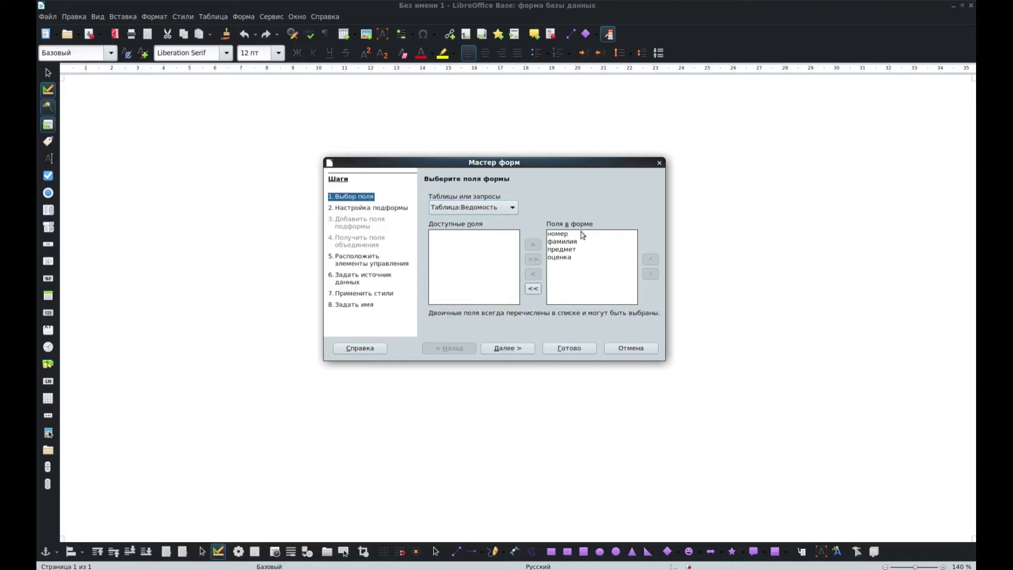
# - Leave out a subform and arrange the main form as a data sheet (Как лист данных)
pyautogui.click(519, 349)
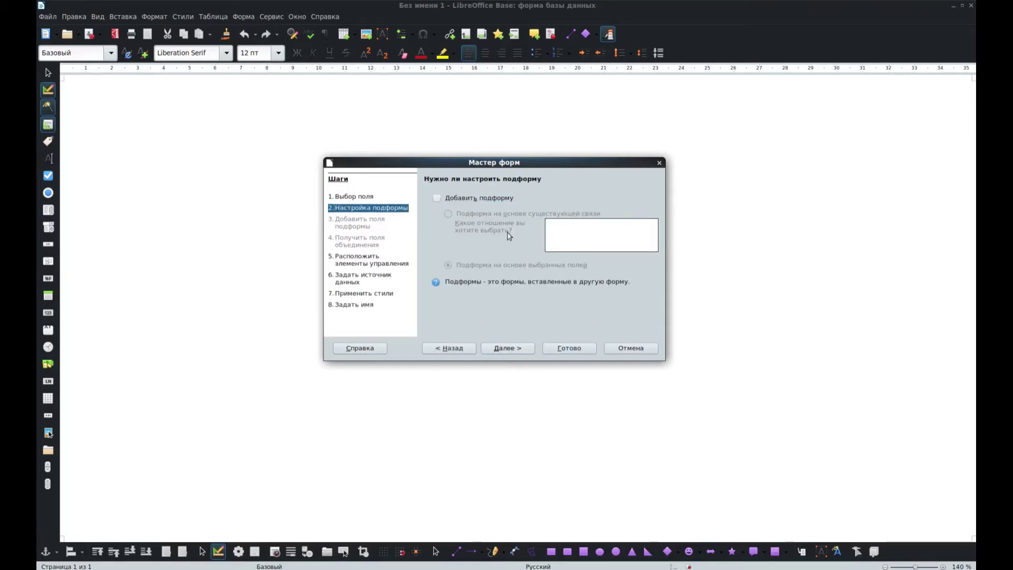
pyautogui.click(515, 352)
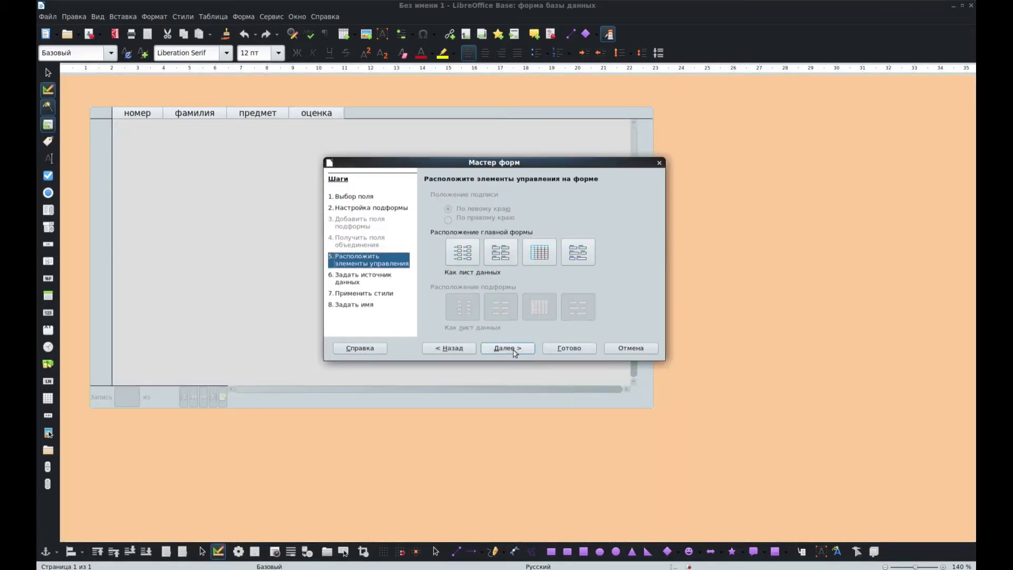
pyautogui.click(540, 253)
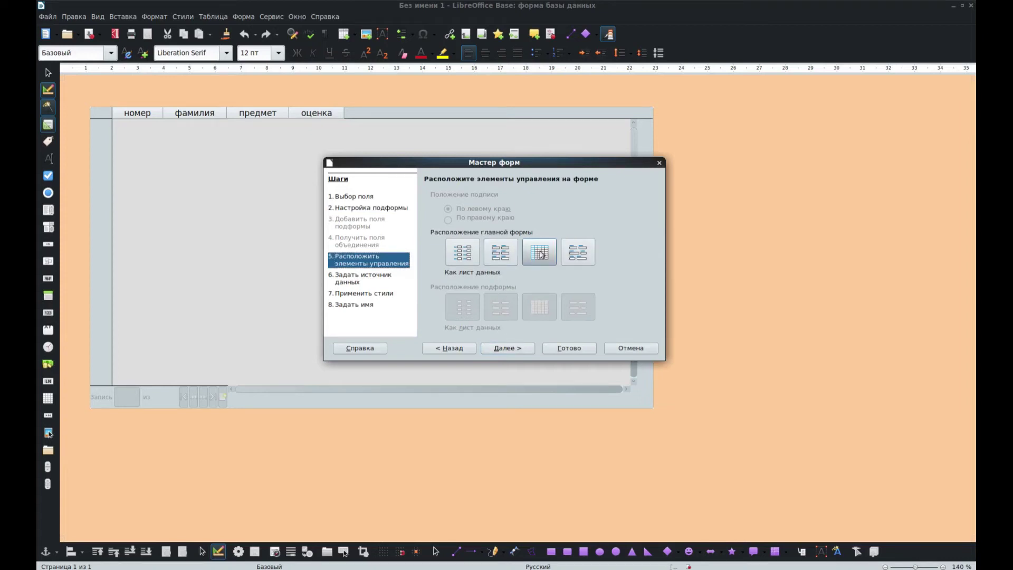
pyautogui.click(510, 349)
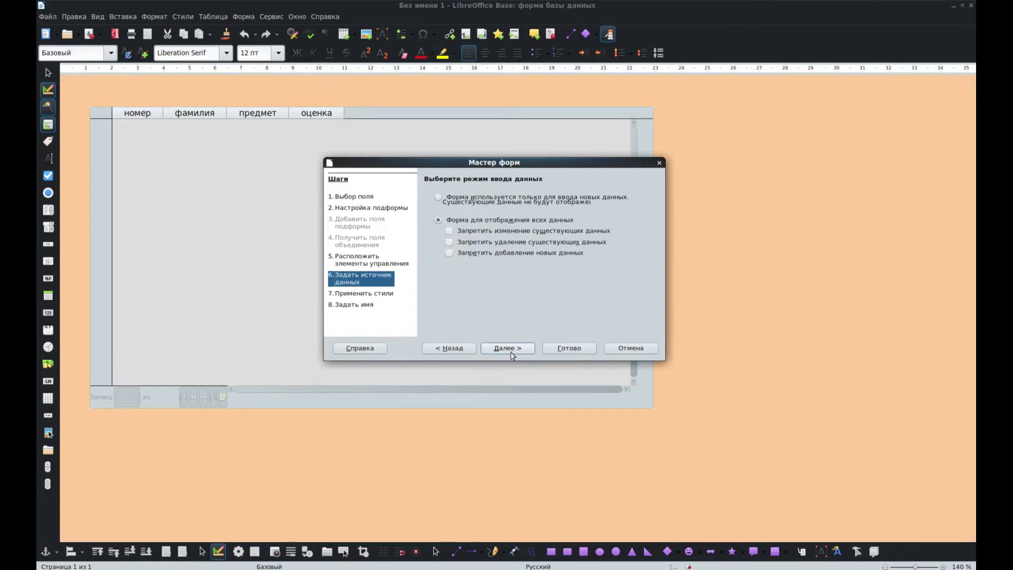
# - Apply the Вода style with the all-data display mode kept, and finish the form as Ведомость, opened for working with it
pyautogui.click(511, 352)
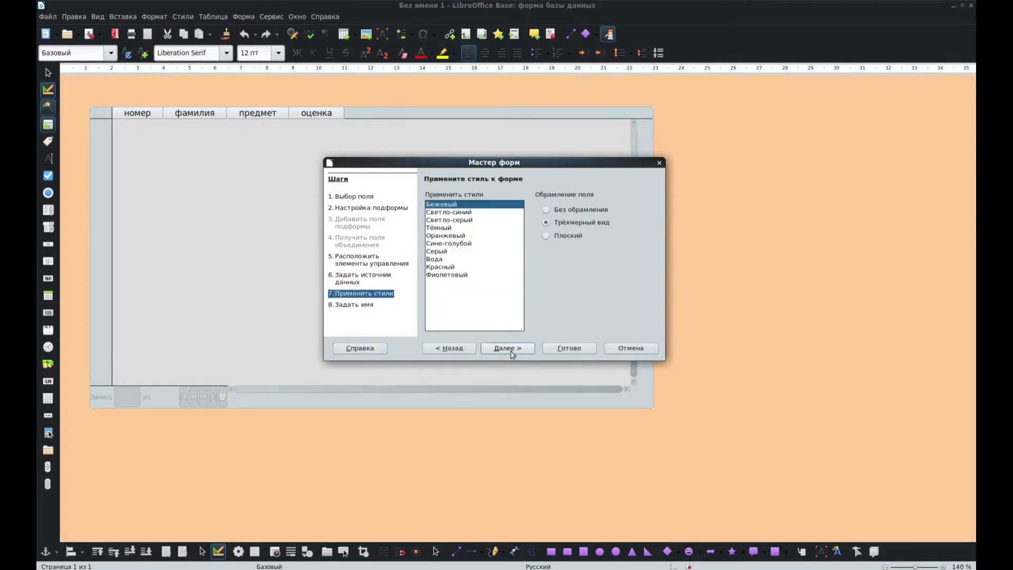
pyautogui.click(435, 261)
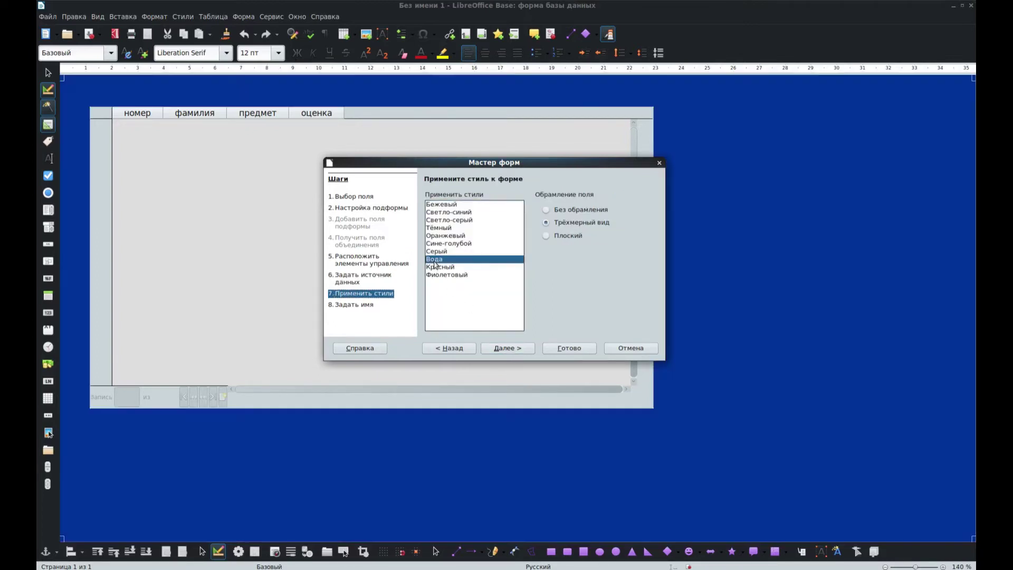
pyautogui.click(522, 351)
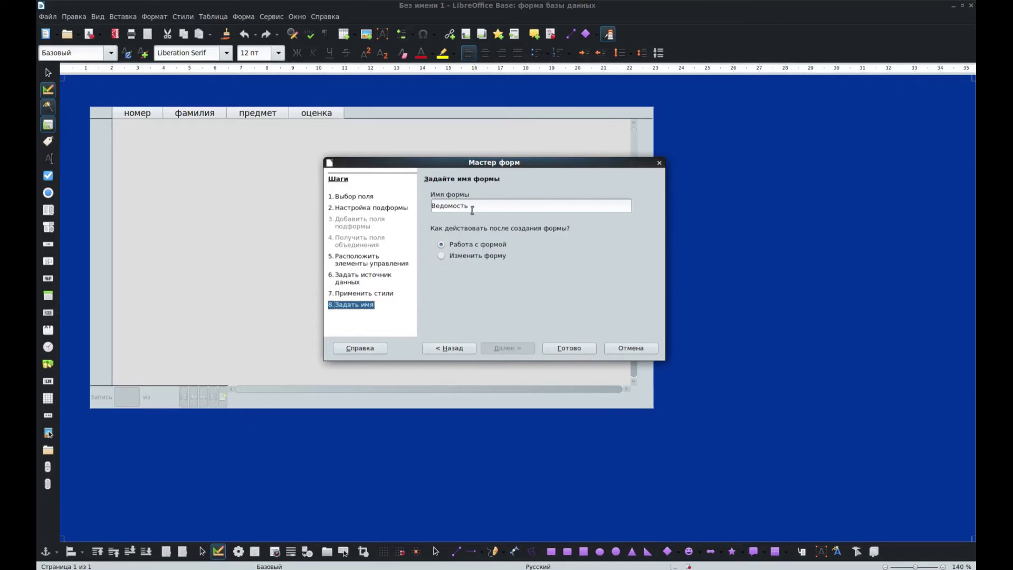
pyautogui.click(569, 348)
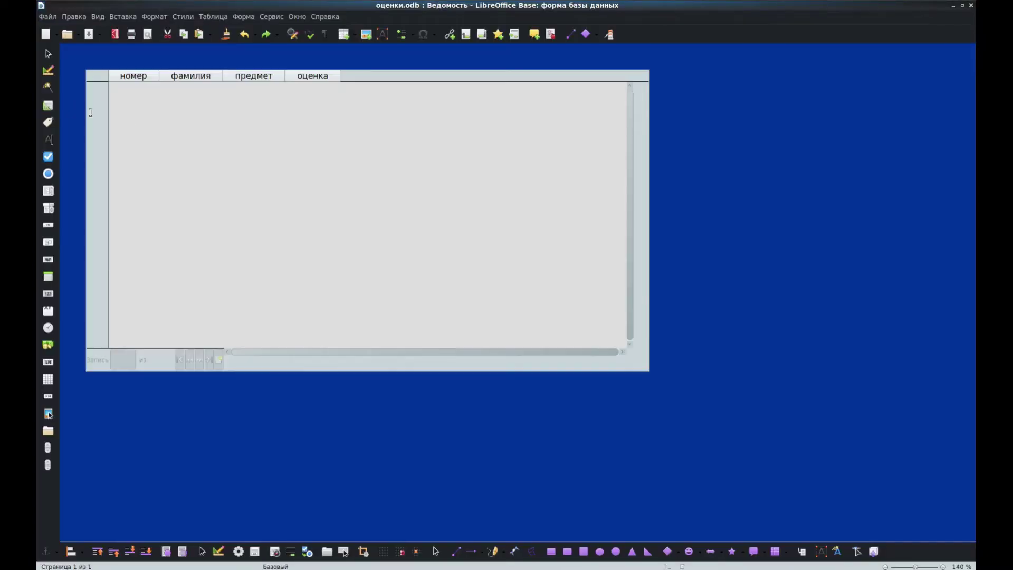
# - Check the фамилия, предмет and оценка cells in the empty record of the Ведомость form and close the form
pyautogui.click(200, 88)
pyautogui.click(244, 87)
pyautogui.click(328, 92)
pyautogui.click(220, 88)
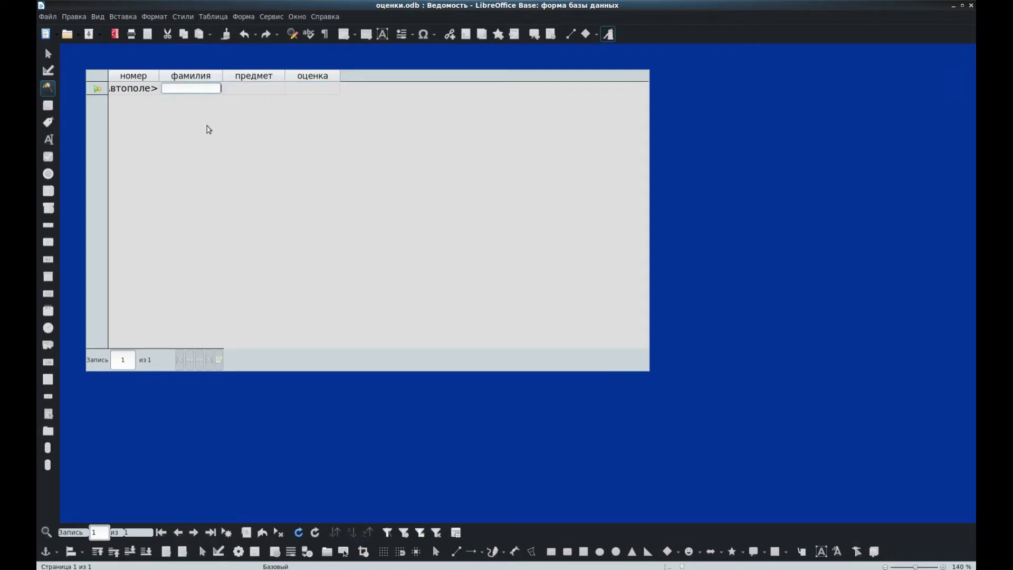
pyautogui.click(970, 6)
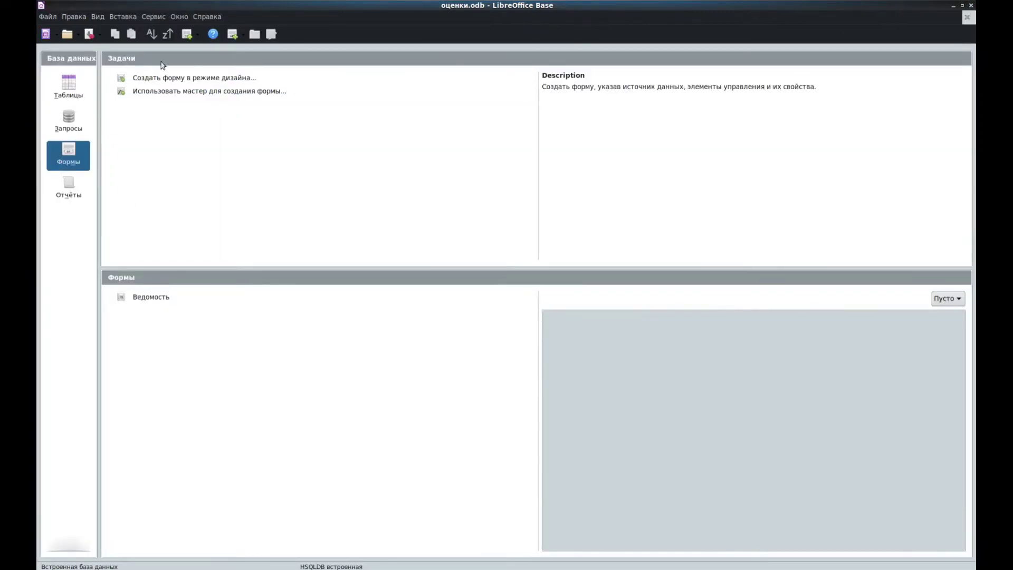
# - Open the relationship designer for the database with its list of tables to add
pyautogui.click(151, 16)
pyautogui.click(164, 30)
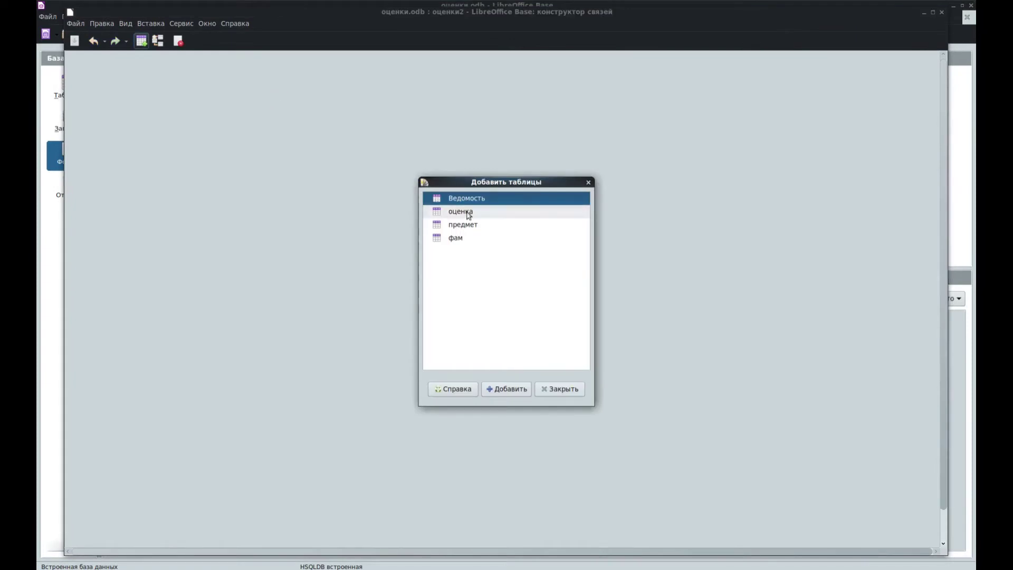